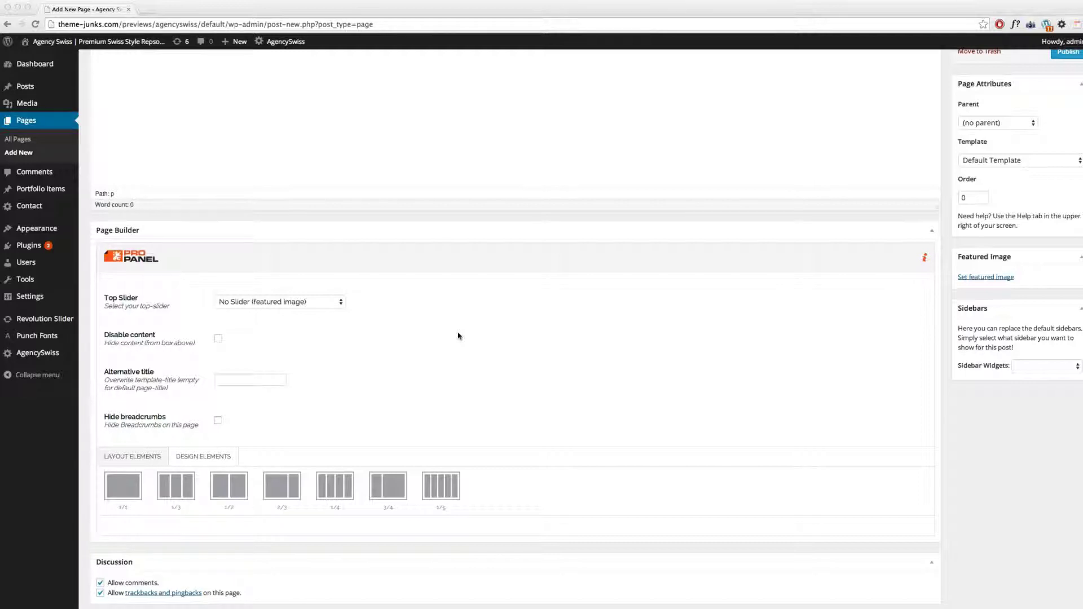
{"action": "scroll", "coordinate": [468, 349], "scroll_direction": "down", "scroll_amount": 2}
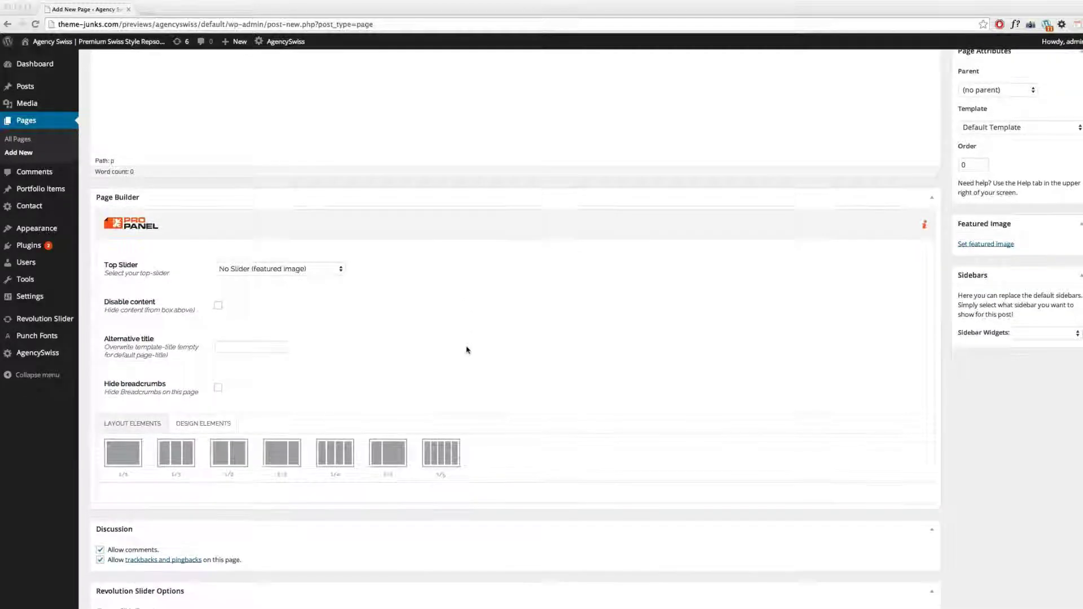
{"action": "scroll", "coordinate": [444, 374], "scroll_direction": "up", "scroll_amount": 5}
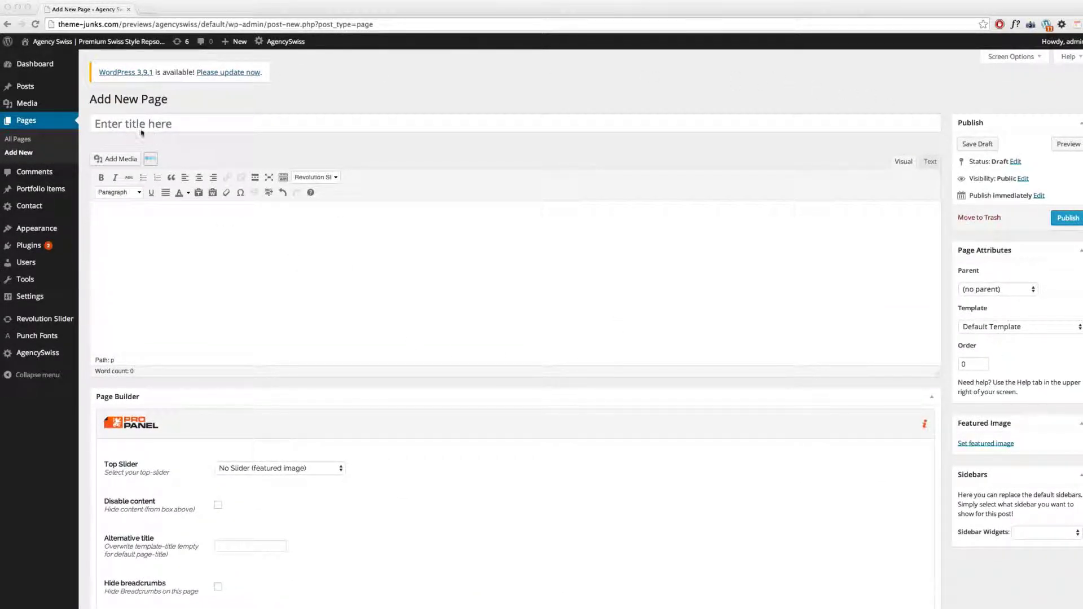
{"action": "scroll", "coordinate": [135, 151], "scroll_direction": "down", "scroll_amount": 3}
{"action": "scroll", "coordinate": [138, 154], "scroll_direction": "up", "scroll_amount": 3}
{"action": "scroll", "coordinate": [401, 282], "scroll_direction": "down", "scroll_amount": 5}
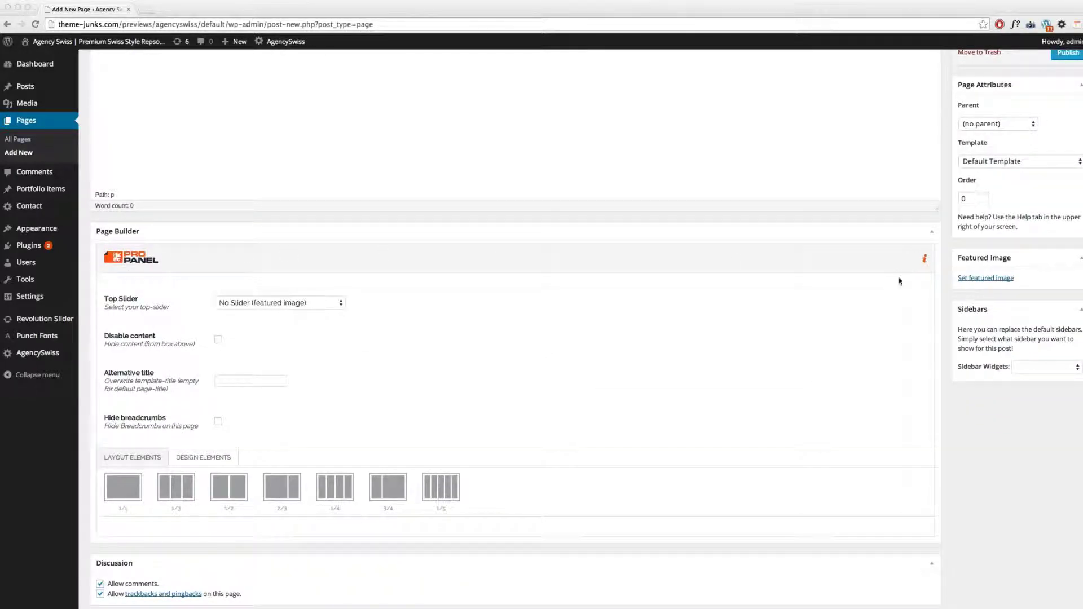
{"action": "scroll", "coordinate": [829, 336], "scroll_direction": "down", "scroll_amount": 2}
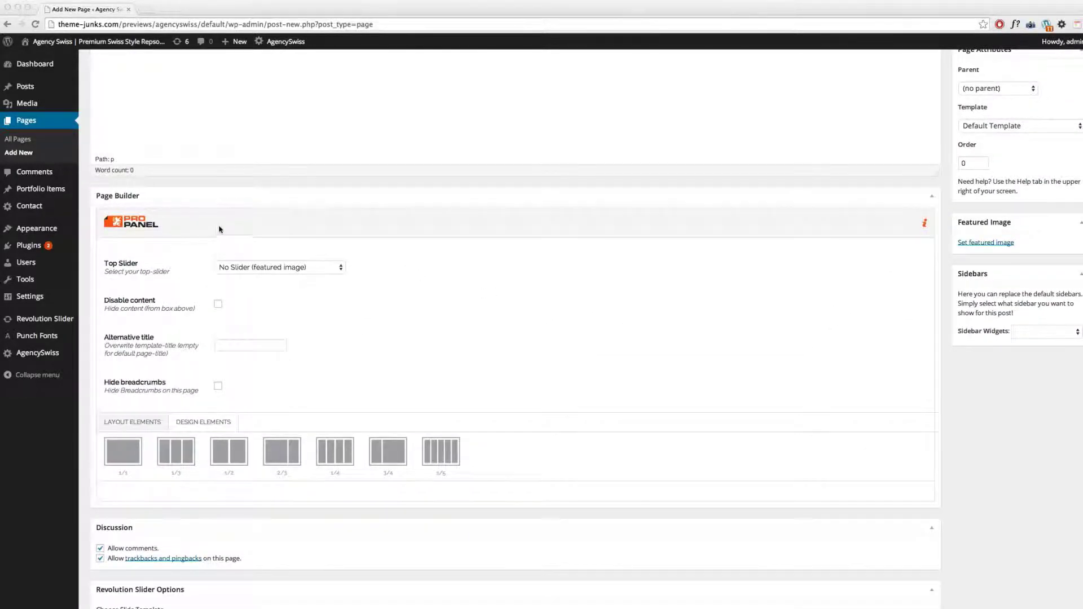
{"action": "scroll", "coordinate": [141, 418], "scroll_direction": "down", "scroll_amount": 1}
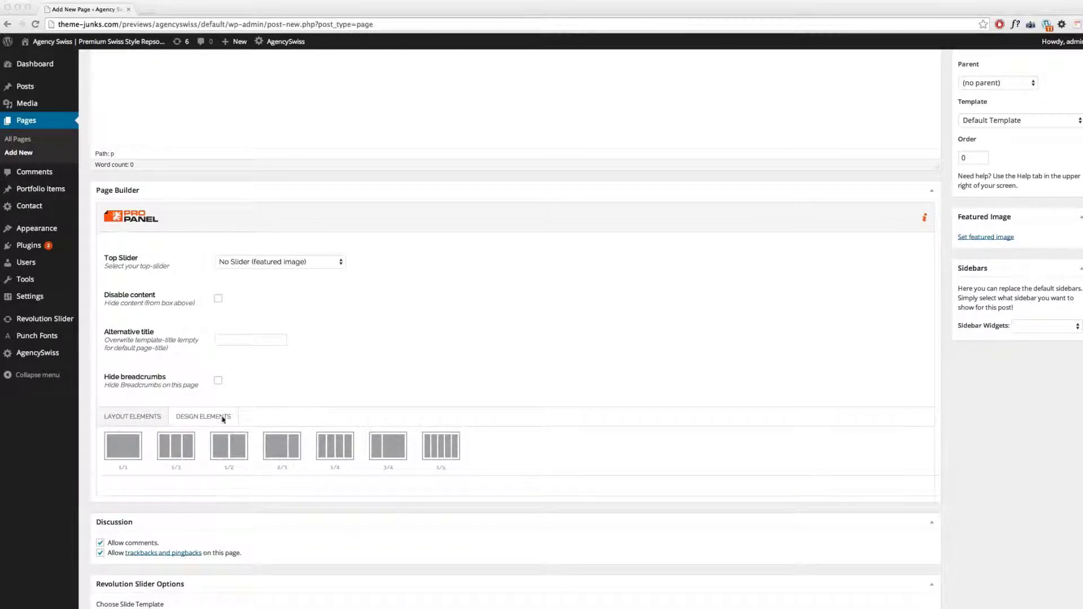
{"action": "left_click", "coordinate": [123, 418]}
{"action": "left_click", "coordinate": [214, 418]}
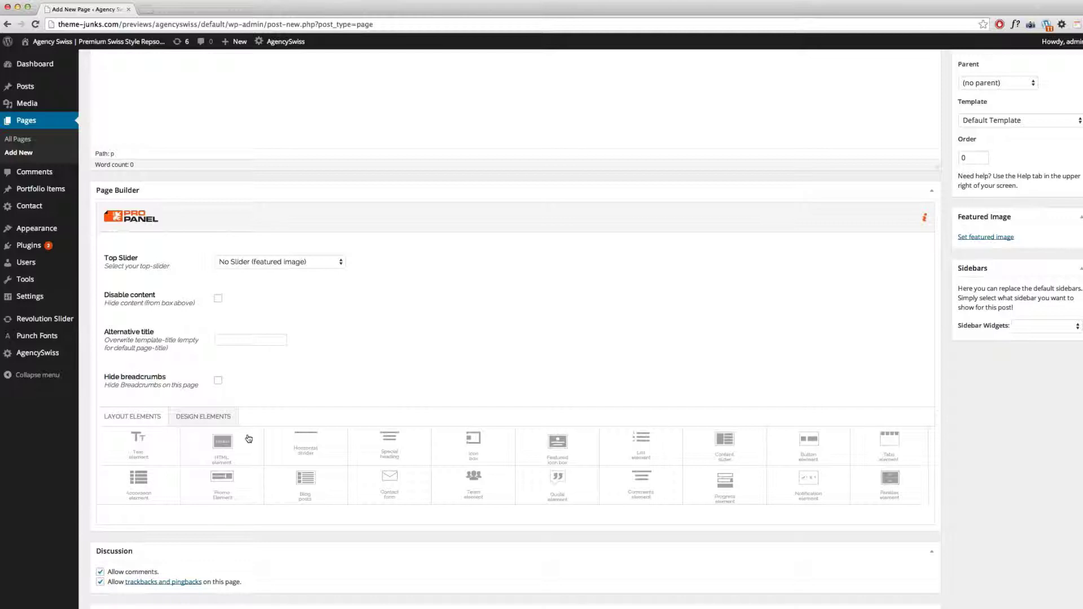
{"action": "left_click", "coordinate": [131, 419]}
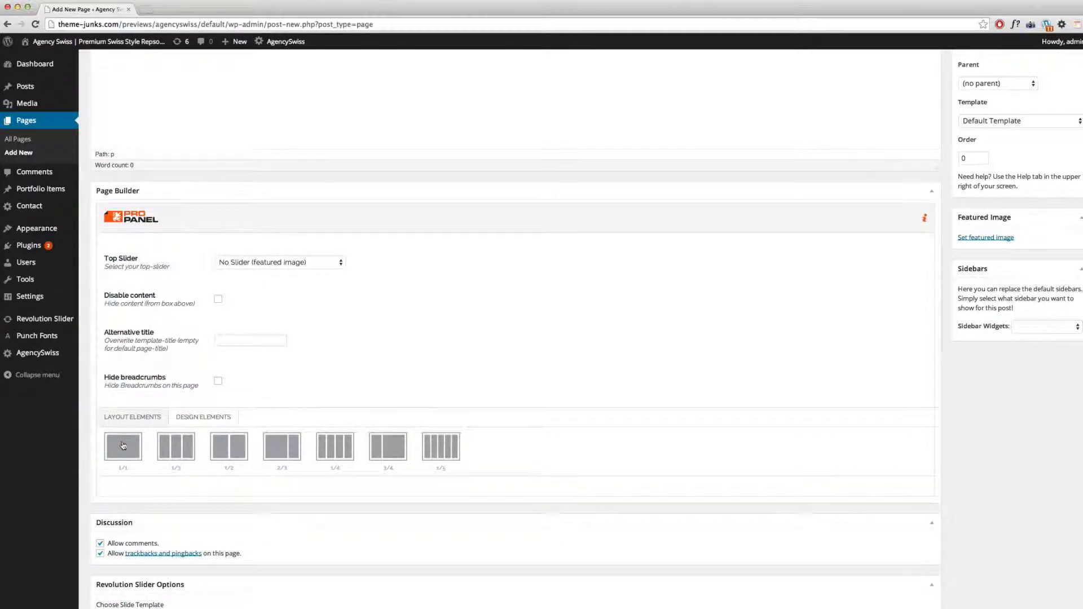
Drag the 1/1 layout block into the Page Builder as an empty full-width row.
{"action": "left_click", "coordinate": [128, 446]}
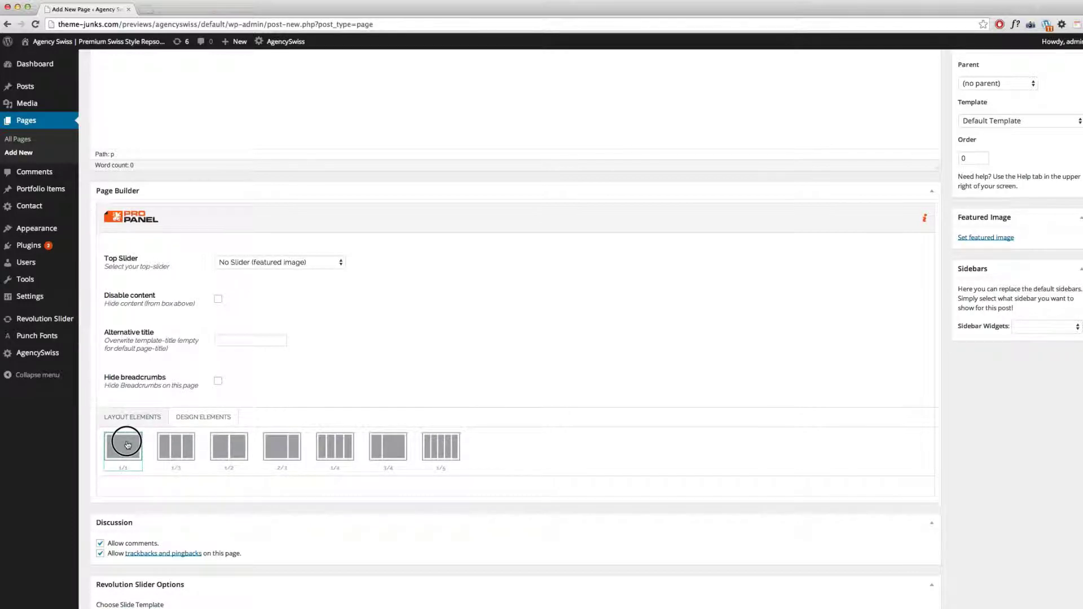
{"action": "left_click_drag", "start_coordinate": [127, 445], "coordinate": [224, 500]}
{"action": "scroll", "coordinate": [247, 516], "scroll_direction": "down", "scroll_amount": 2}
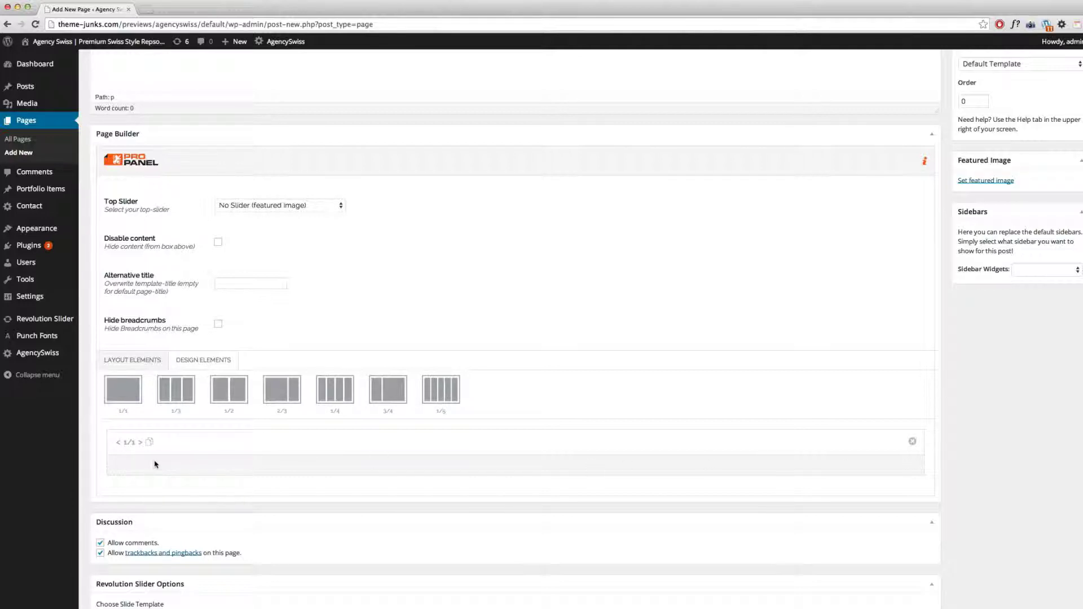
{"action": "left_click", "coordinate": [195, 362]}
Drag the Text element from Design Elements into the full-width 1/1 row.
{"action": "scroll", "coordinate": [195, 363], "scroll_direction": "down", "scroll_amount": 1}
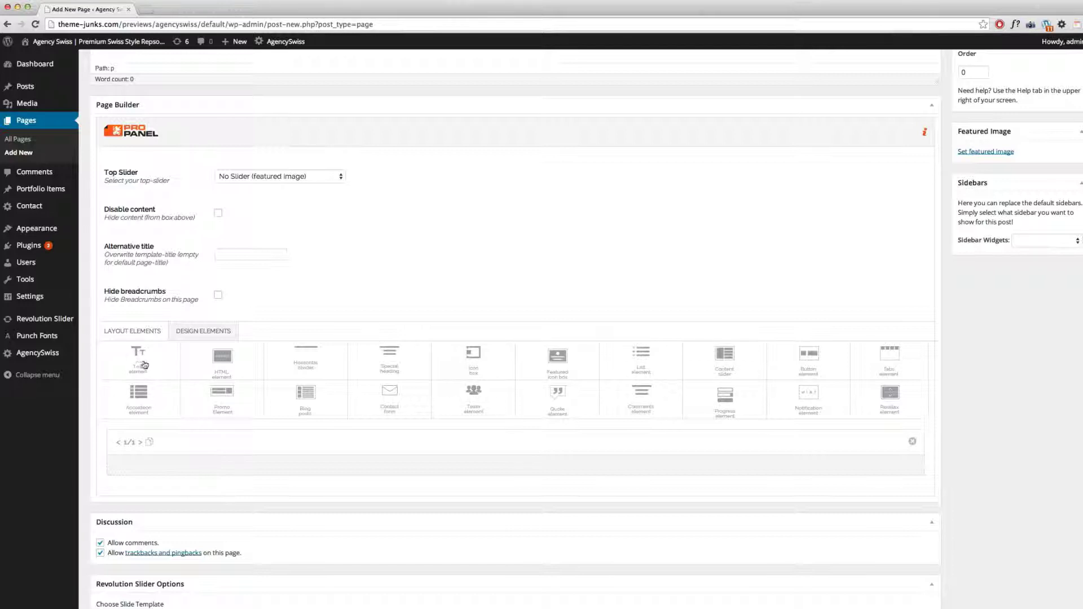
{"action": "left_click_drag", "start_coordinate": [141, 357], "coordinate": [217, 486]}
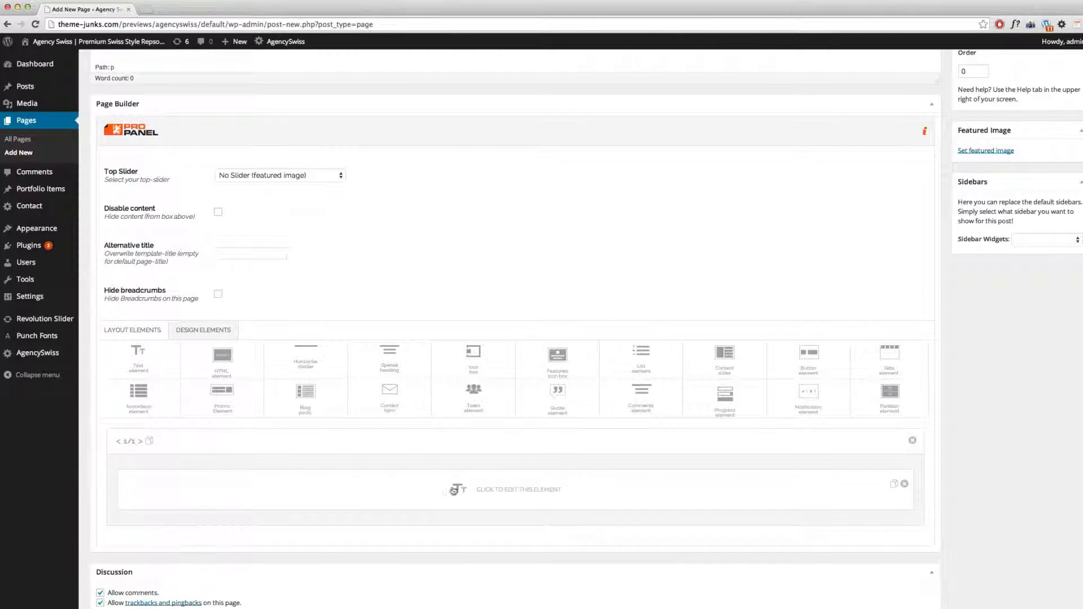
Open the Text element and type the filler line 'adf ksgdf osdof sdof' into it.
{"action": "left_click", "coordinate": [509, 493]}
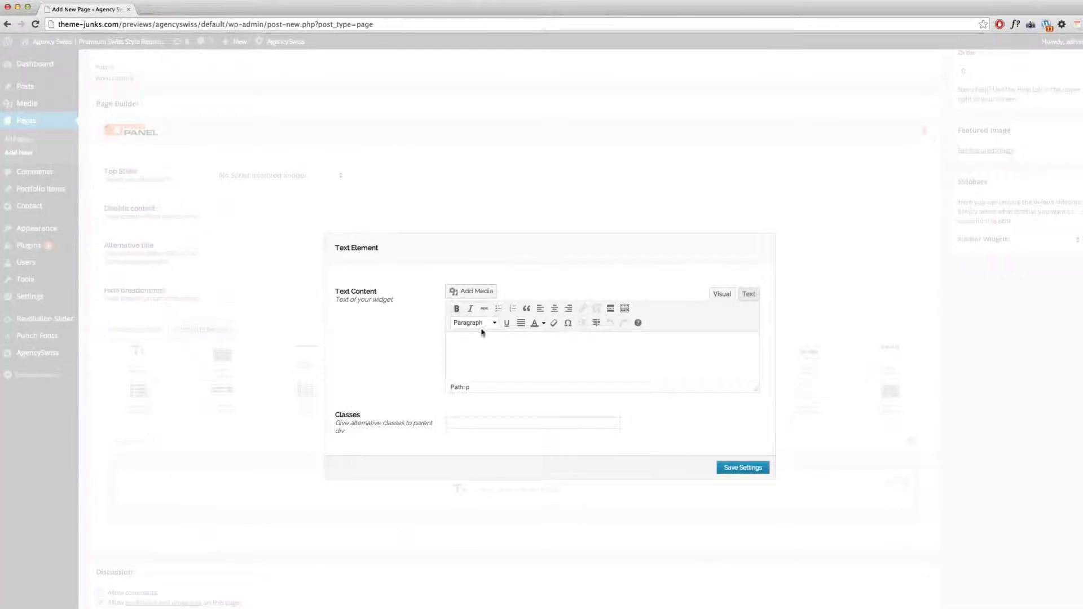
{"action": "type", "text": "adf ksgdf osdof sdof"}
{"action": "mouse_move", "coordinate": [513, 341]}
{"action": "left_mouse_down"}
{"action": "mouse_move", "coordinate": [450, 342]}
{"action": "mouse_move", "coordinate": [499, 342]}
{"action": "left_mouse_up"}
{"action": "key", "text": "Right"}
{"action": "key", "text": "ctrl+v"}
{"action": "key", "text": "ctrl+v"}
{"action": "key", "text": "ctrl+v"}
{"action": "key", "text": "ctrl+v"}
{"action": "key", "text": "ctrl+v"}
{"action": "key", "text": "ctrl+v"}
{"action": "key", "text": "ctrl+v"}
{"action": "key", "text": "ctrl+v"}
{"action": "key", "text": "ctrl+v"}
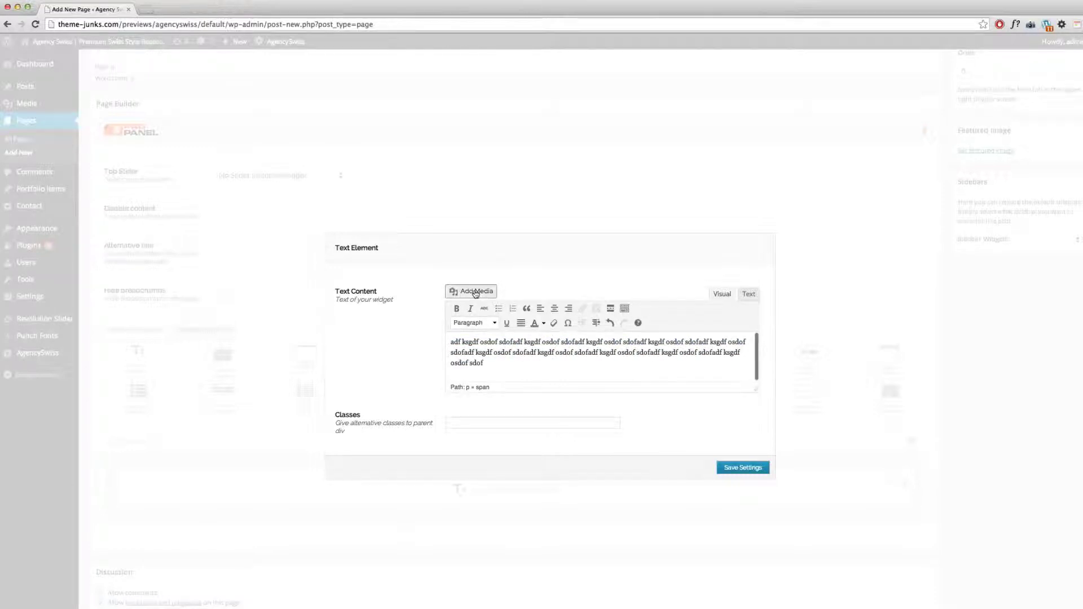
{"action": "left_click", "coordinate": [476, 292]}
{"action": "left_click", "coordinate": [147, 85]}
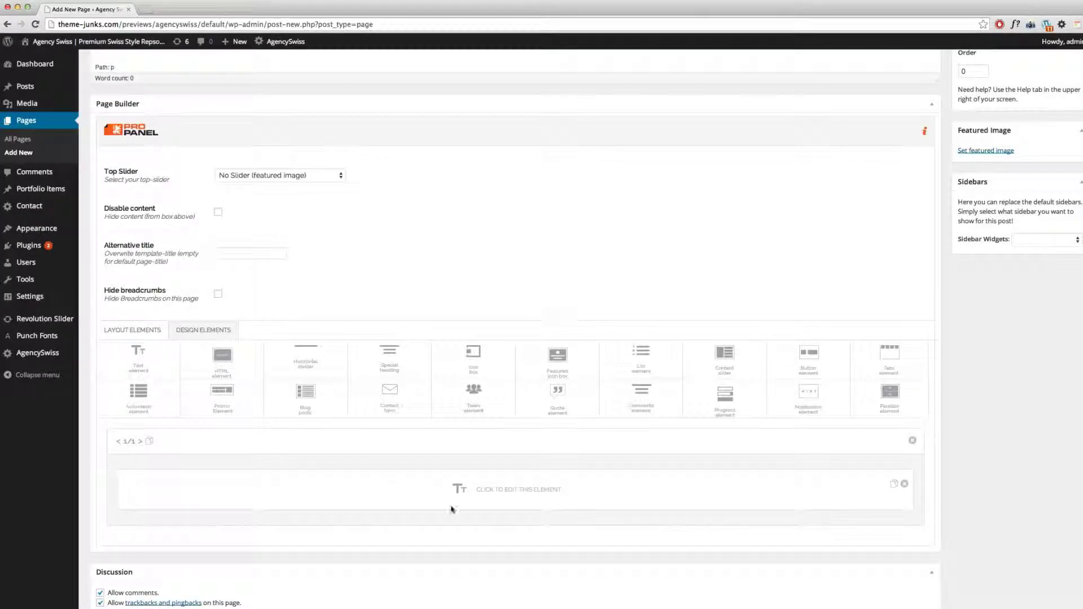
{"action": "left_click", "coordinate": [490, 494]}
Fill Text Content with the repeated phrase 'aigf sd gfluios' ending in a period, and save.
{"action": "left_click", "coordinate": [508, 358]}
{"action": "type", "text": "aigf sd gfluios"}
{"action": "key", "text": "super+v"}
{"action": "key", "text": "super+v"}
{"action": "key", "text": "super+v"}
{"action": "key", "text": "super+v"}
{"action": "key", "text": "super+v"}
{"action": "key", "text": "super+v"}
{"action": "key", "text": "super+v"}
{"action": "key", "text": "super+v"}
{"action": "key", "text": "super+v"}
{"action": "key", "text": "super+v"}
{"action": "key", "text": "super+v"}
{"action": "key", "text": "super+v"}
{"action": "key", "text": "super+v"}
{"action": "key", "text": "super+v"}
{"action": "key", "text": "super+v"}
{"action": "key", "text": "super+v"}
{"action": "key", "text": "super+v"}
{"action": "key", "text": "super+v"}
{"action": "key", "text": "super+v"}
{"action": "key", "text": "super+v"}
{"action": "key", "text": "super+v"}
{"action": "key", "text": "super+v"}
{"action": "key", "text": "super+v"}
{"action": "key", "text": "super+v"}
{"action": "type", "text": "."}
{"action": "left_click", "coordinate": [749, 468]}
Reopen the Text element to review the paragraph and save its settings again.
{"action": "scroll", "coordinate": [620, 490], "scroll_direction": "down", "scroll_amount": 2}
{"action": "left_click", "coordinate": [483, 445]}
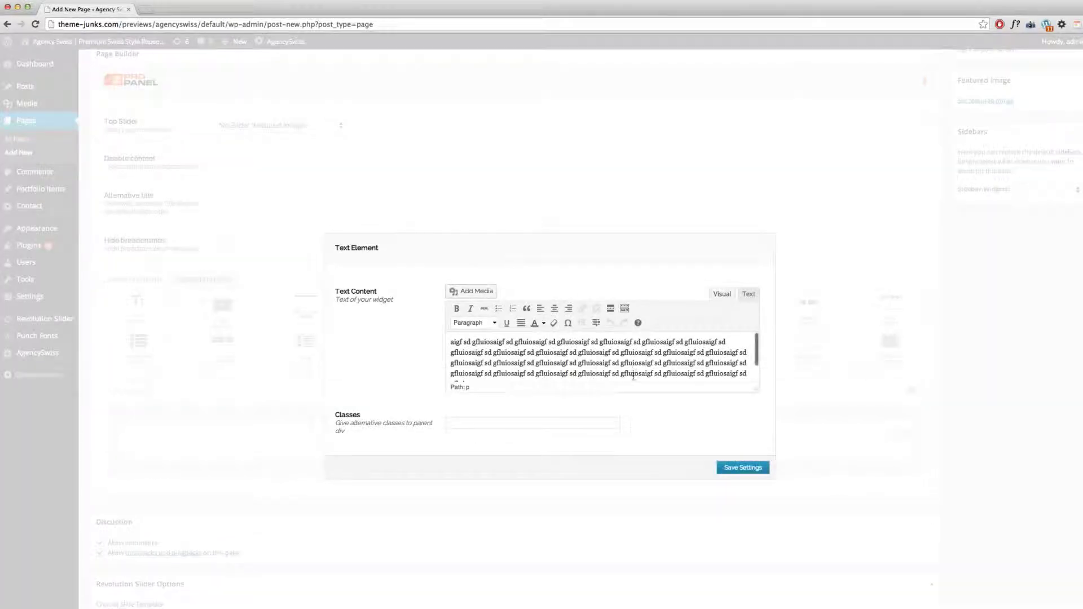
{"action": "left_click_drag", "start_coordinate": [620, 373], "coordinate": [445, 341]}
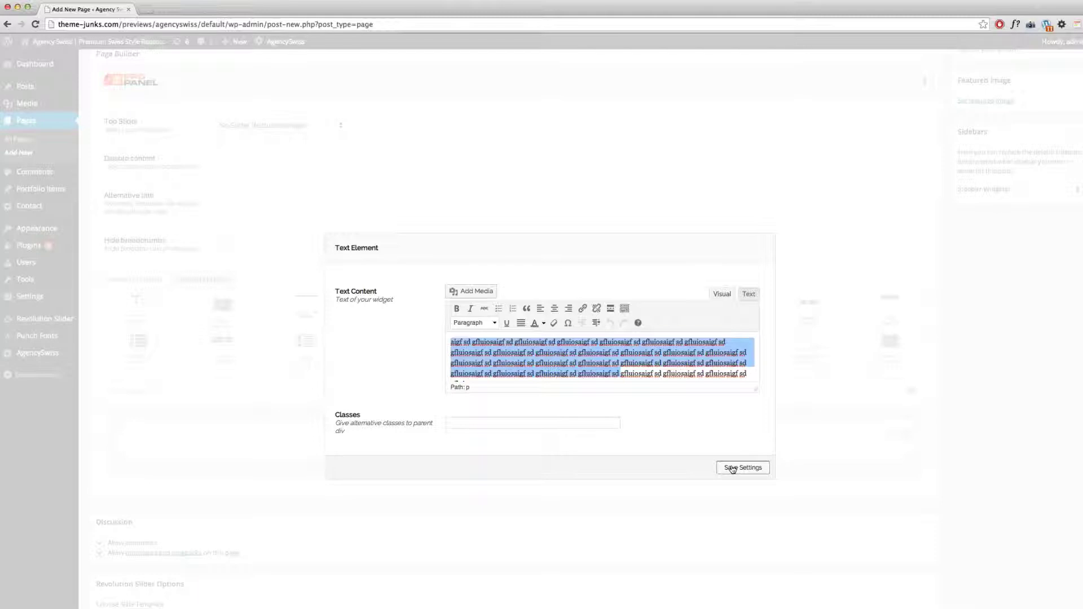
{"action": "left_click", "coordinate": [732, 468]}
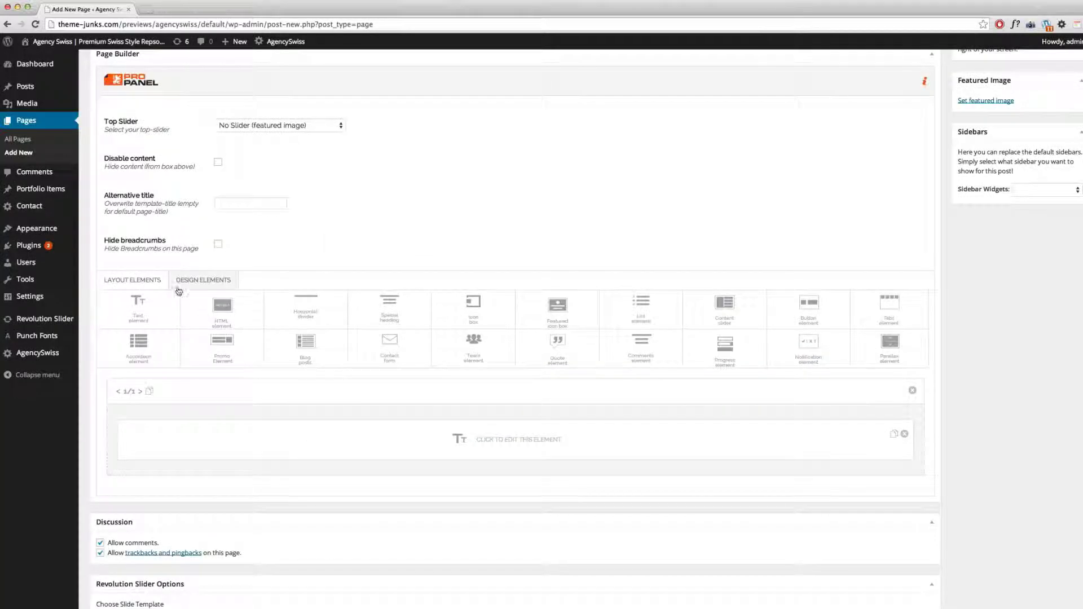
Drag the 1/2 layout block twice below the full-width row, adding two half-width columns.
{"action": "left_click", "coordinate": [150, 285]}
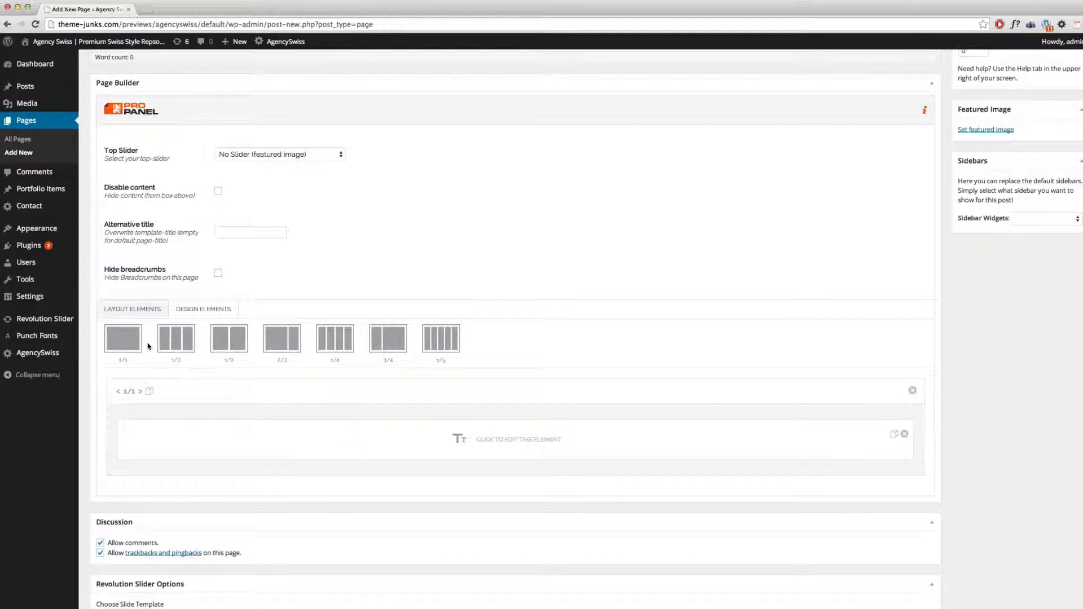
{"action": "left_click", "coordinate": [230, 337]}
{"action": "left_click_drag", "start_coordinate": [230, 337], "coordinate": [224, 488]}
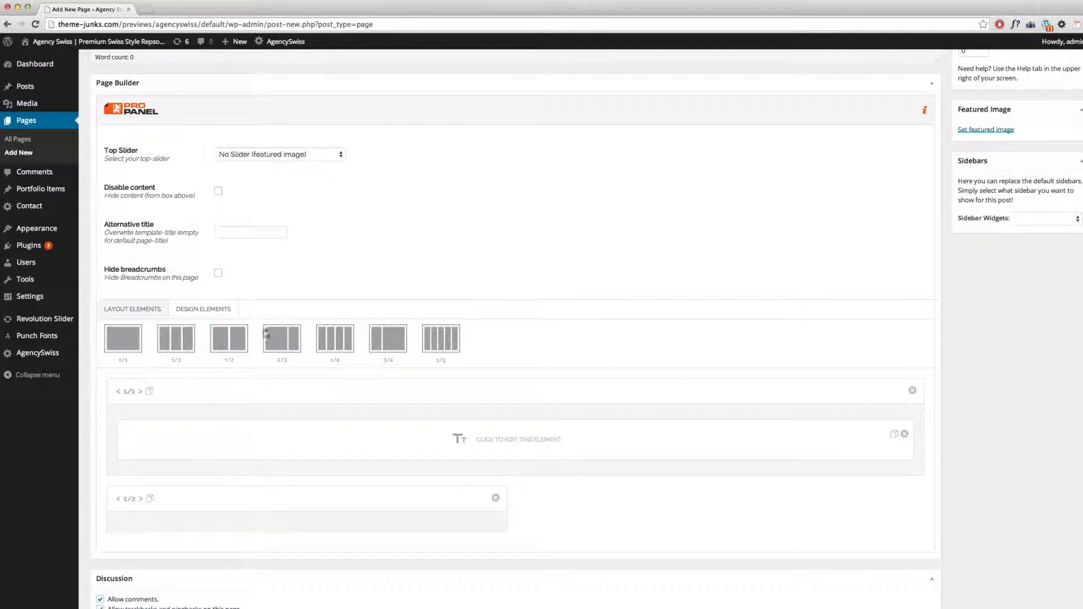
{"action": "left_click_drag", "start_coordinate": [229, 336], "coordinate": [236, 494]}
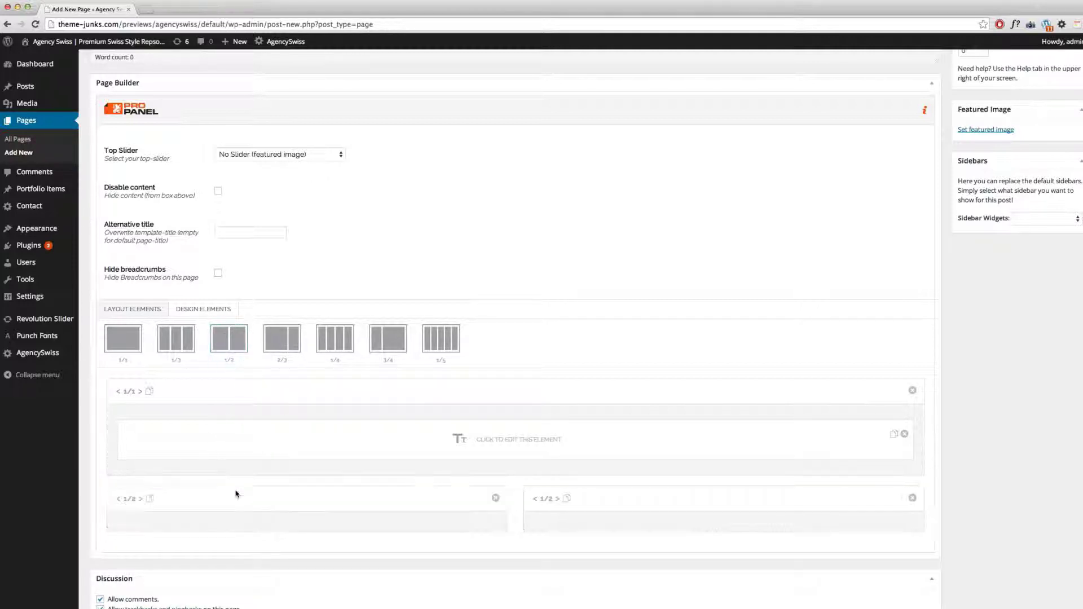
{"action": "left_click", "coordinate": [204, 309]}
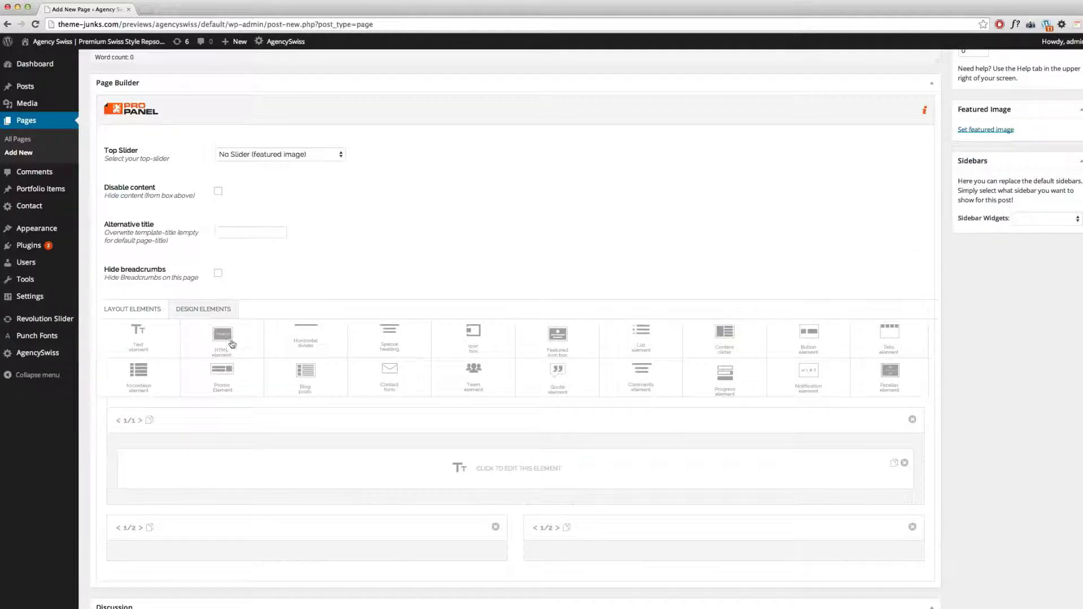
Place a Quote element in the left 1/2 column.
{"action": "scroll", "coordinate": [231, 344], "scroll_direction": "down", "scroll_amount": 3}
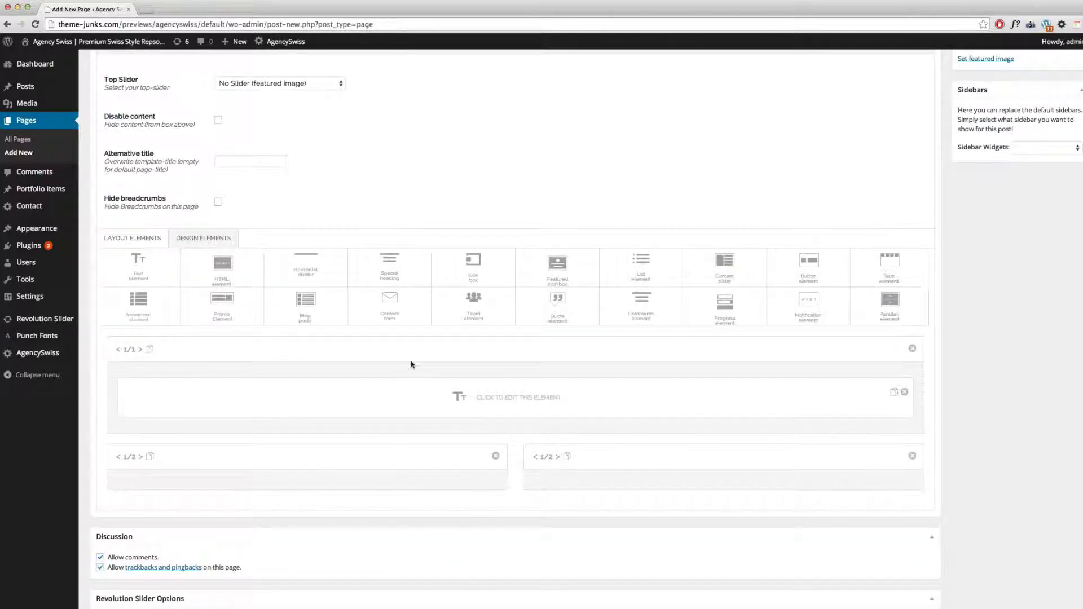
{"action": "scroll", "coordinate": [417, 362], "scroll_direction": "down", "scroll_amount": 1}
{"action": "left_click_drag", "start_coordinate": [556, 285], "coordinate": [237, 459]}
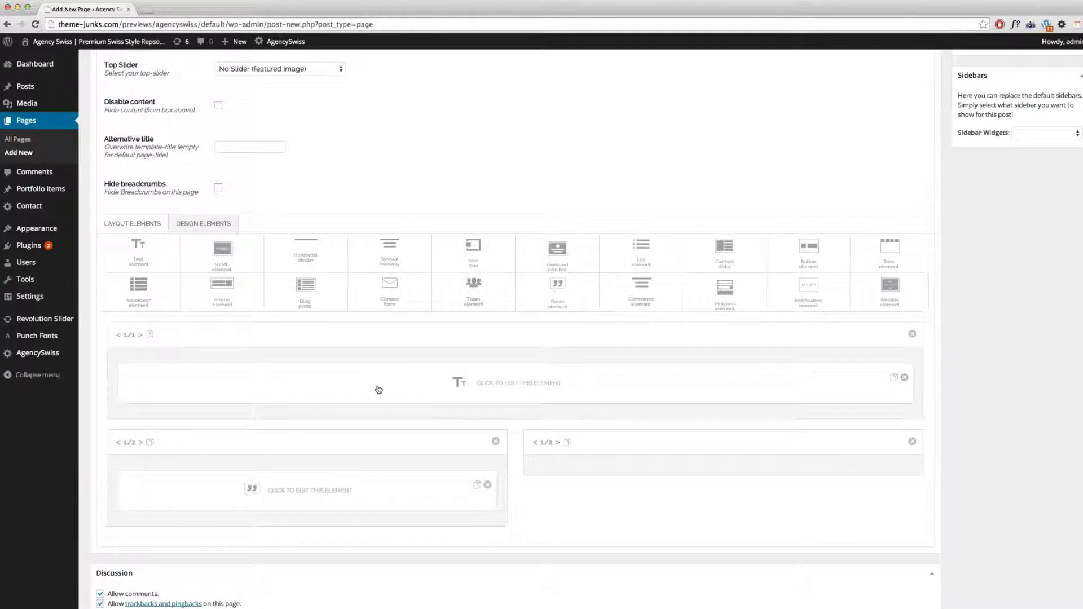
Place a Special heading element in the right 1/2 column.
{"action": "scroll", "coordinate": [375, 389], "scroll_direction": "down", "scroll_amount": 2}
{"action": "scroll", "coordinate": [375, 387], "scroll_direction": "down", "scroll_amount": 1}
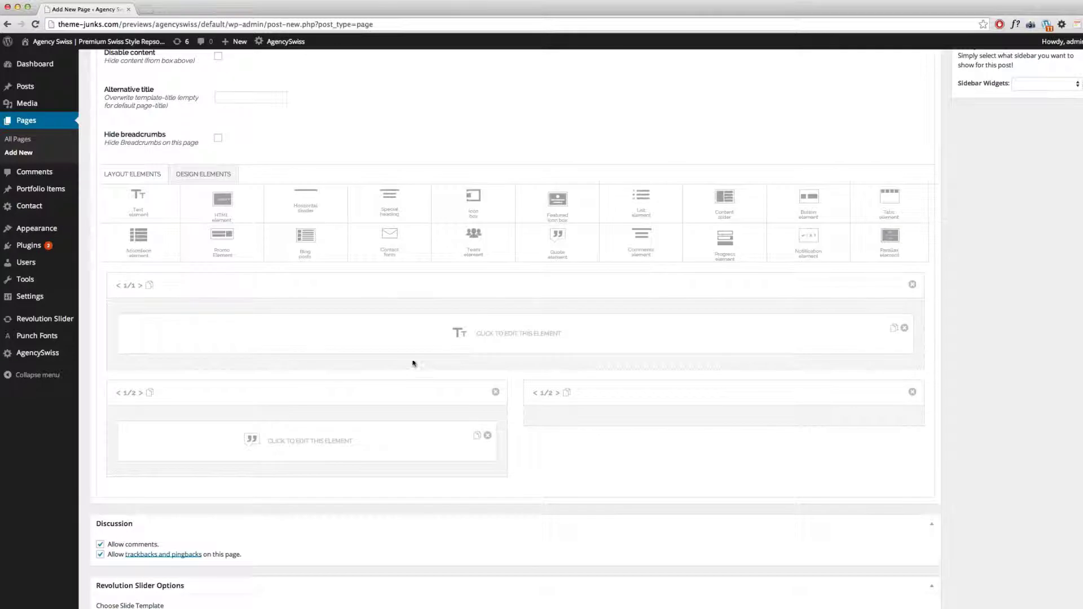
{"action": "left_click_drag", "start_coordinate": [382, 203], "coordinate": [601, 432]}
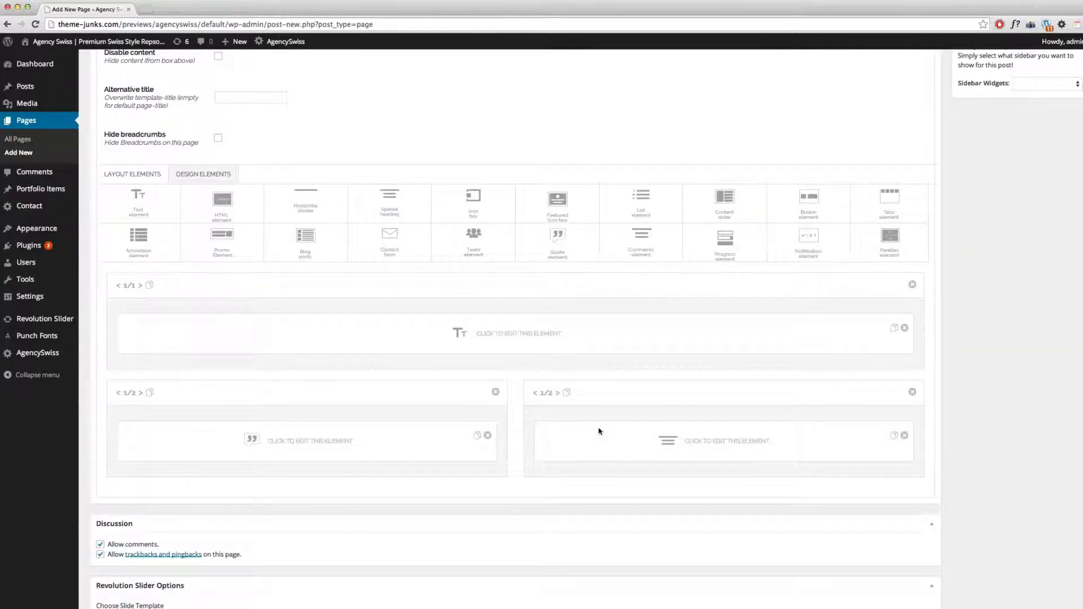
{"action": "left_click", "coordinate": [298, 441]}
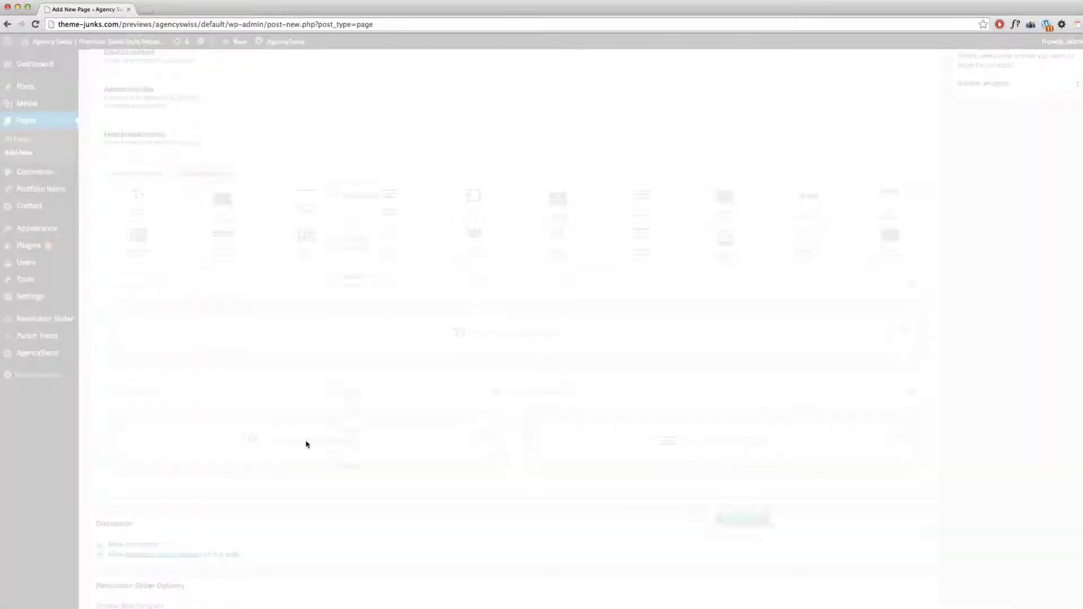
Give the quote the title 'Hello world' and fill its text with the repeated filler phrase.
{"action": "left_click", "coordinate": [492, 246]}
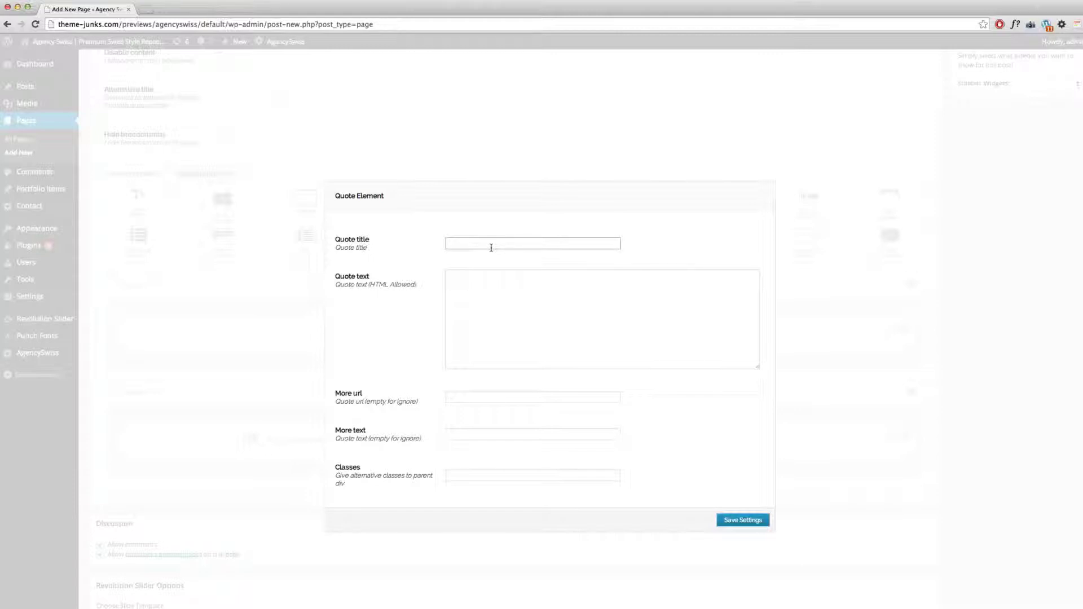
{"action": "type", "text": "d"}
{"action": "key", "text": "Tab"}
{"action": "type", "text": "aigf sd gfluios"}
{"action": "key", "text": "super+v"}
{"action": "key", "text": "super+v"}
{"action": "key", "text": "super+v"}
{"action": "key", "text": "super+a"}
{"action": "key", "text": "super+c"}
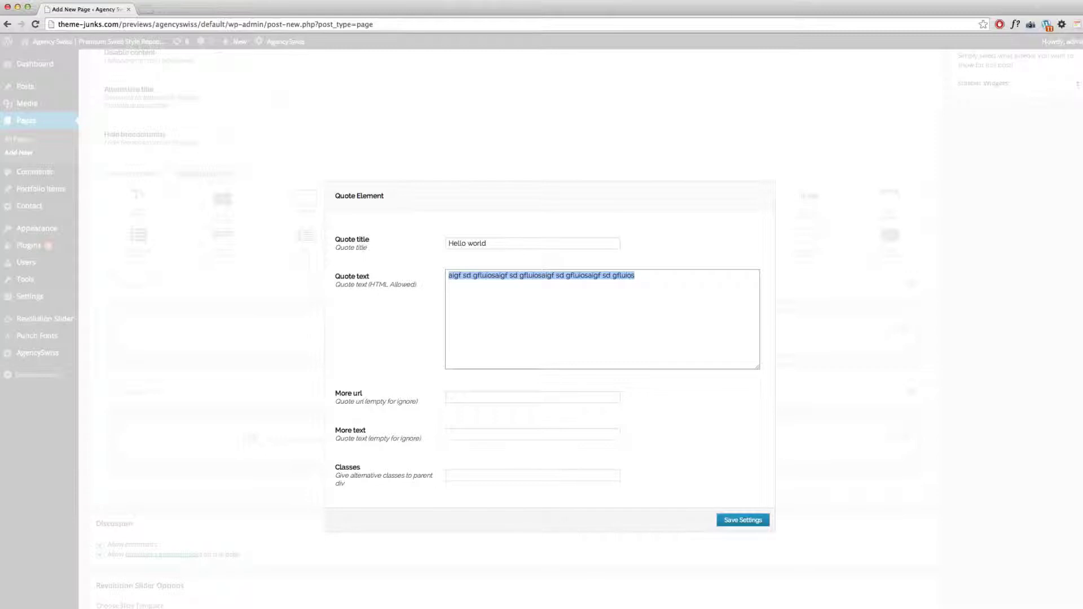
{"action": "key", "text": "Right"}
{"action": "key", "text": "super+v"}
{"action": "key", "text": "super+v"}
{"action": "key", "text": "super+v"}
{"action": "key", "text": "super+a"}
{"action": "key", "text": "super+v"}
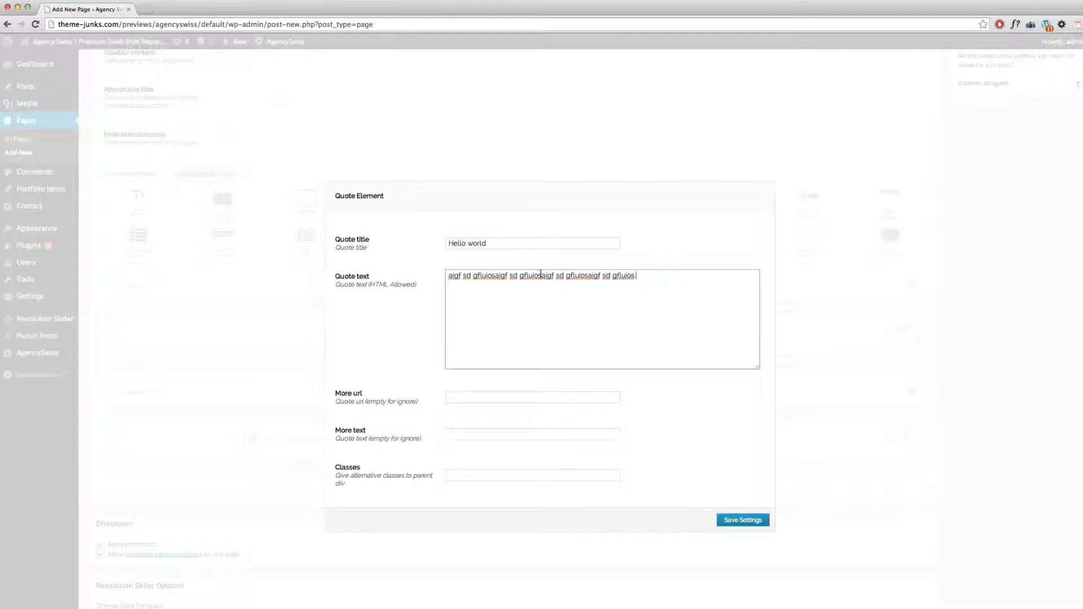
Set the quote's More url to '#' and More text to 'Read more', then save.
{"action": "left_click", "coordinate": [501, 400]}
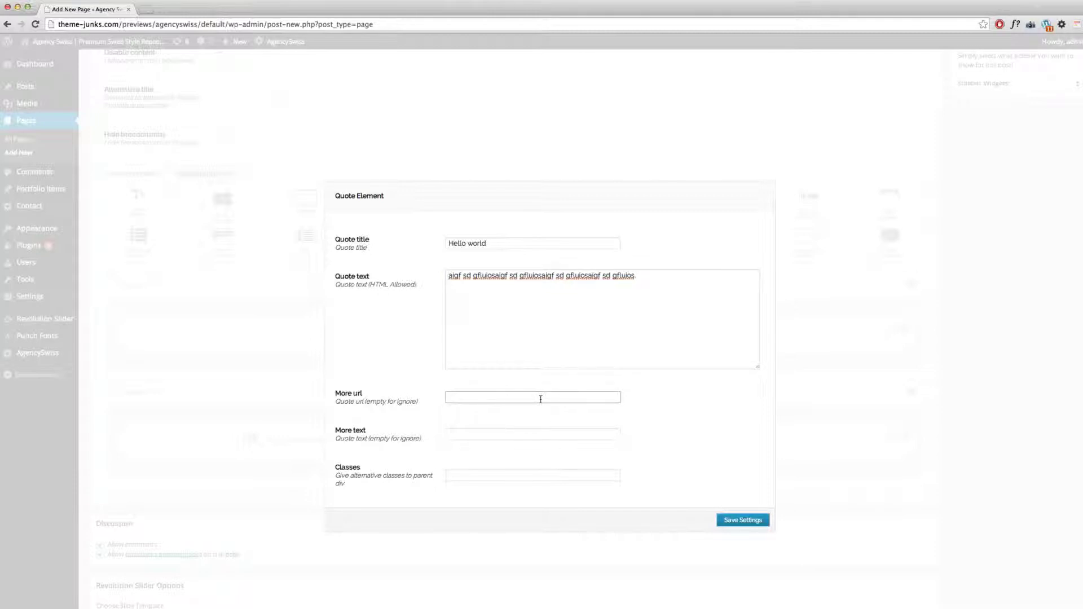
{"action": "left_click", "coordinate": [533, 434]}
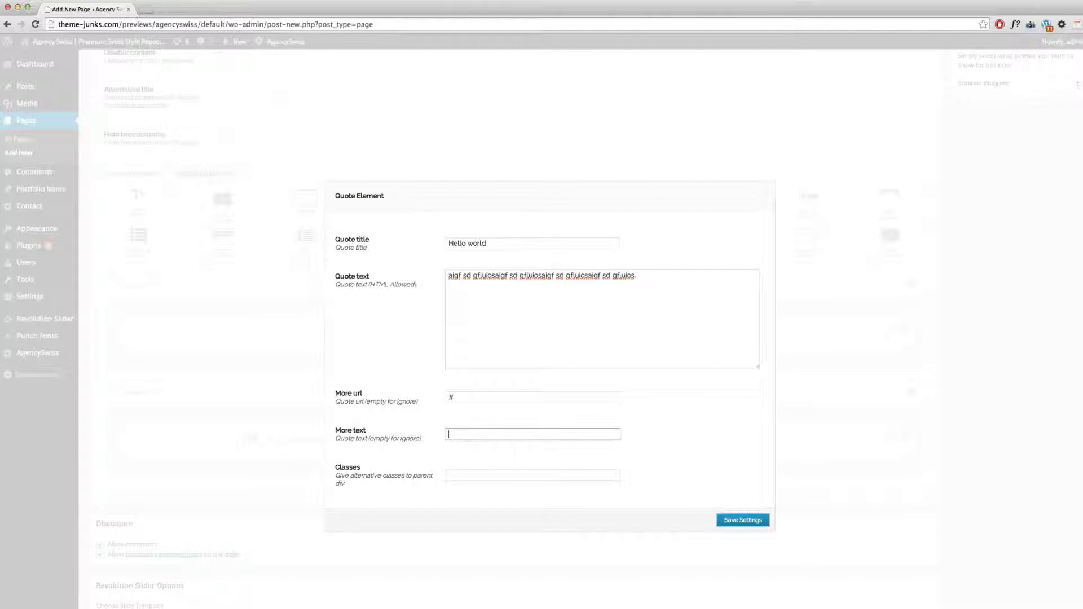
{"action": "type", "text": "Read more"}
{"action": "left_click", "coordinate": [733, 520]}
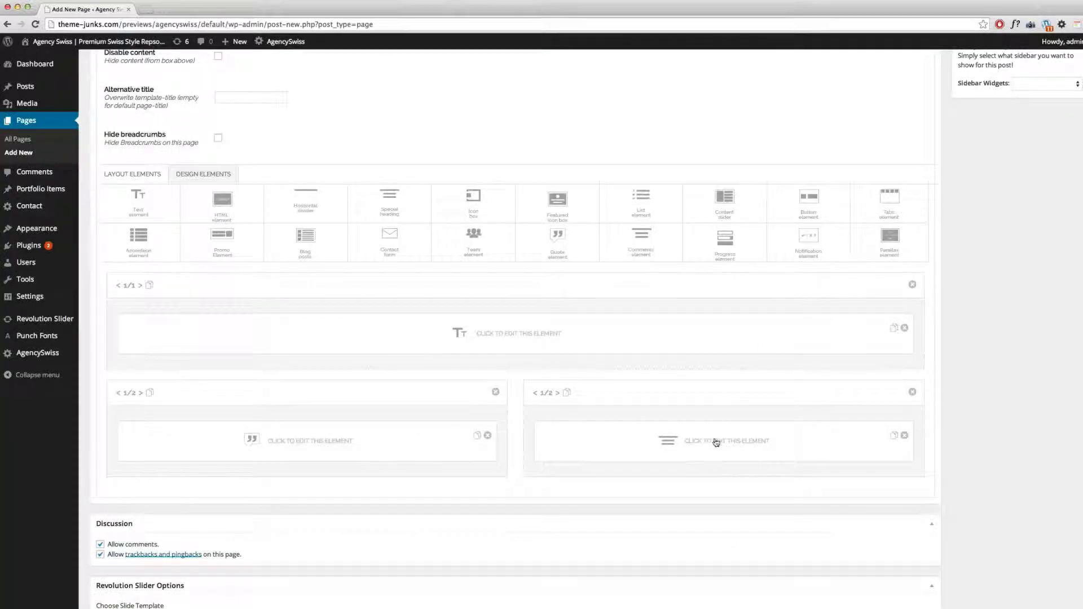
Choose the fa-car icon for the right-column Special heading.
{"action": "left_click", "coordinate": [717, 444]}
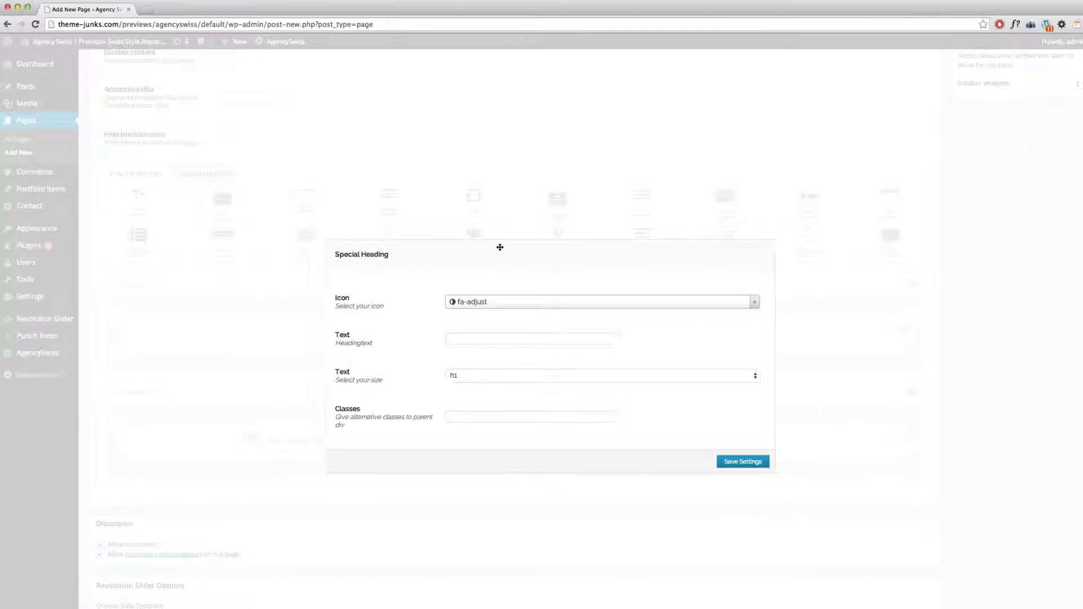
{"action": "left_click", "coordinate": [437, 237]}
{"action": "left_click", "coordinate": [481, 303]}
{"action": "scroll", "coordinate": [524, 371], "scroll_direction": "down", "scroll_amount": 1}
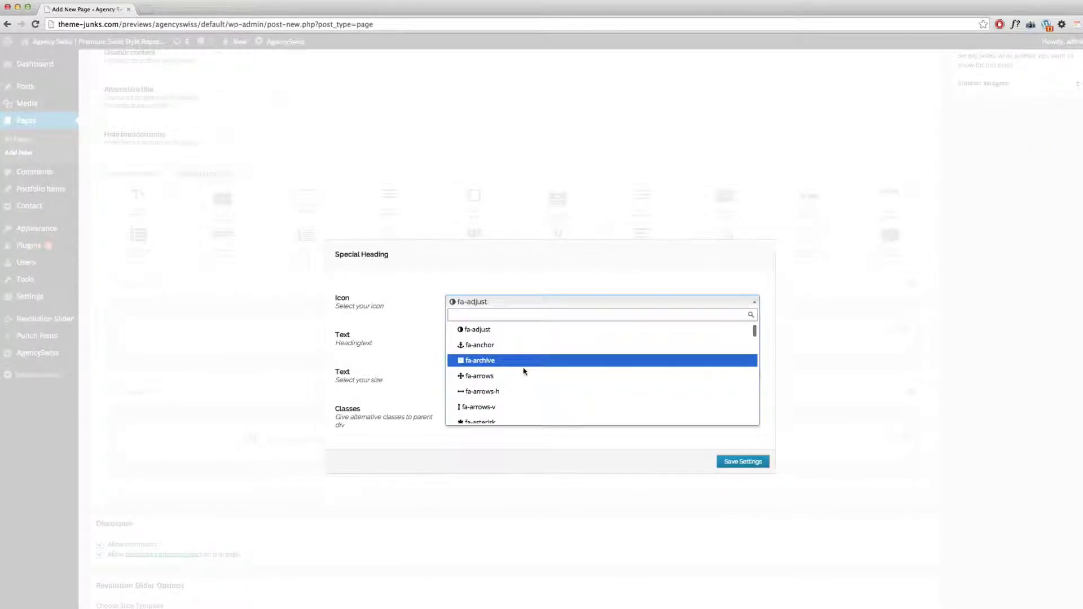
{"action": "scroll", "coordinate": [532, 367], "scroll_direction": "up", "scroll_amount": 1}
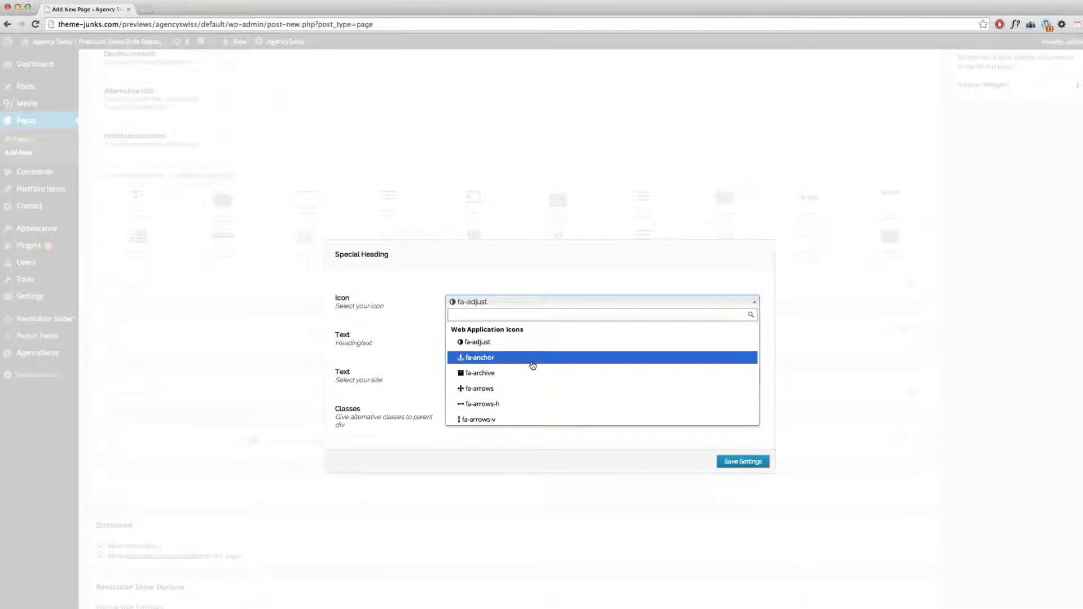
{"action": "scroll", "coordinate": [532, 366], "scroll_direction": "down", "scroll_amount": 5}
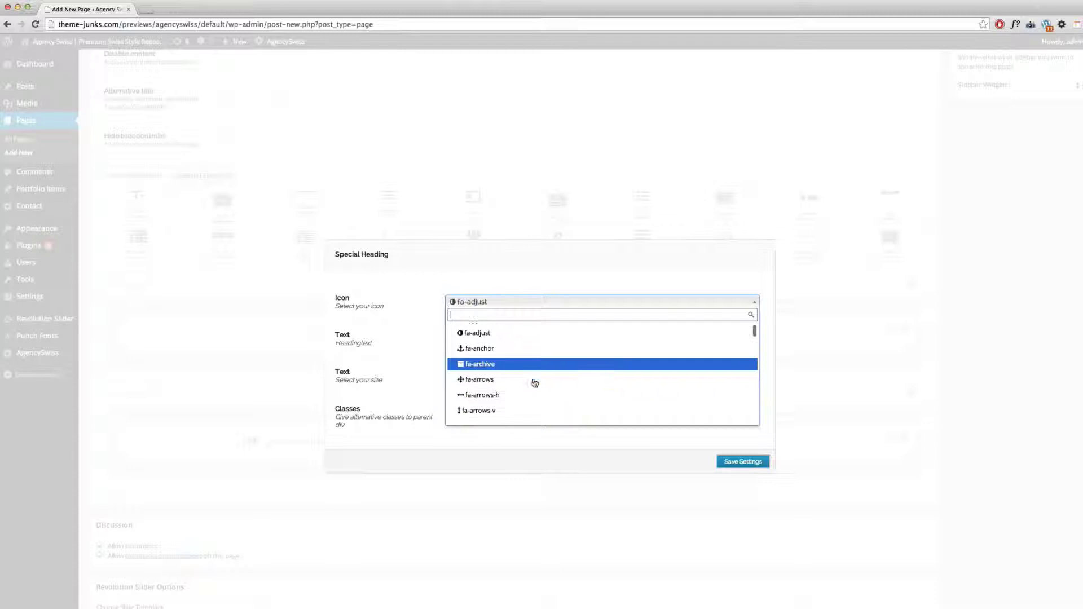
{"action": "scroll", "coordinate": [534, 382], "scroll_direction": "down", "scroll_amount": 2}
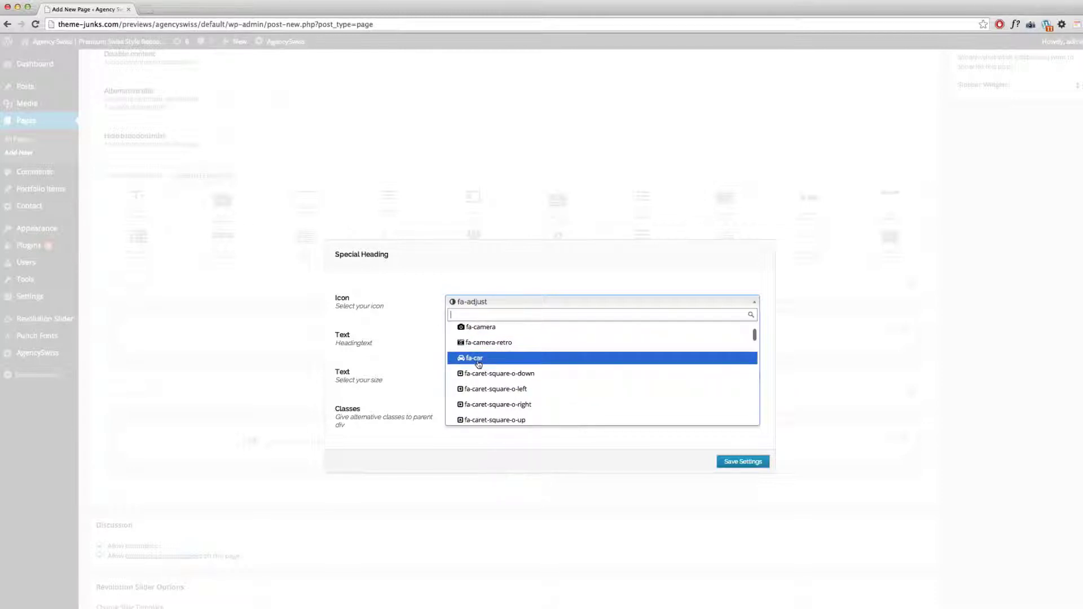
{"action": "left_click", "coordinate": [478, 364]}
Set the heading text to 'I am a heading' at h3 size and save it.
{"action": "type", "text": "I am a heading"}
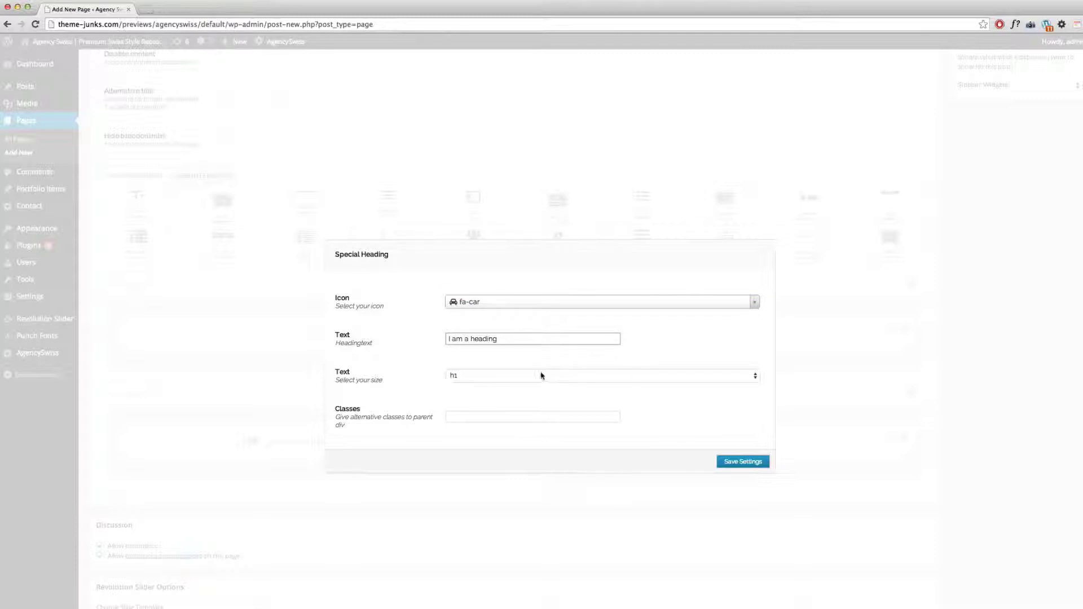
{"action": "left_click", "coordinate": [542, 375]}
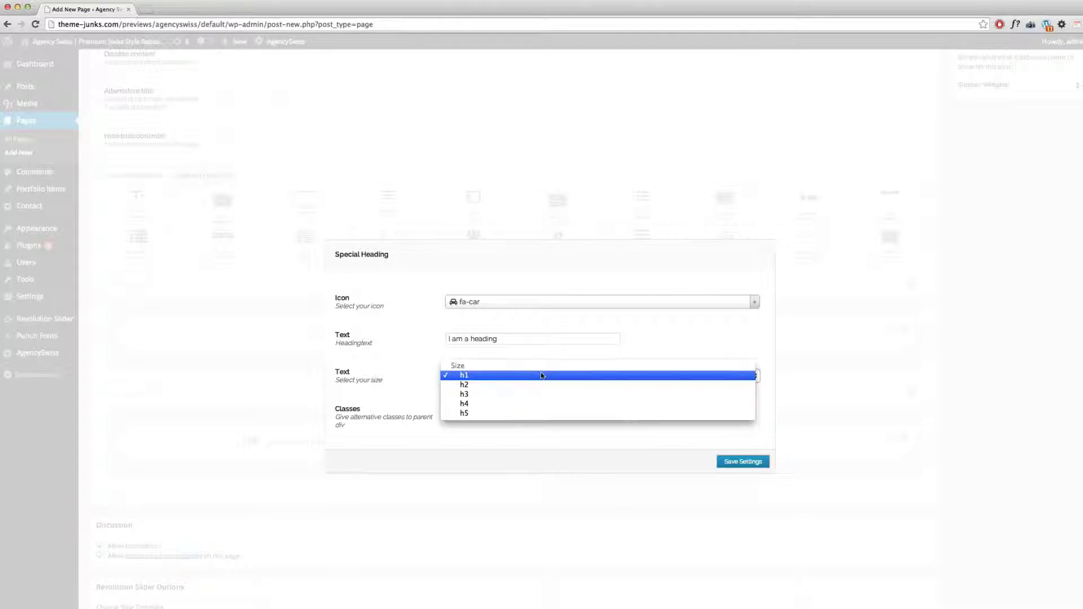
{"action": "left_click", "coordinate": [509, 395]}
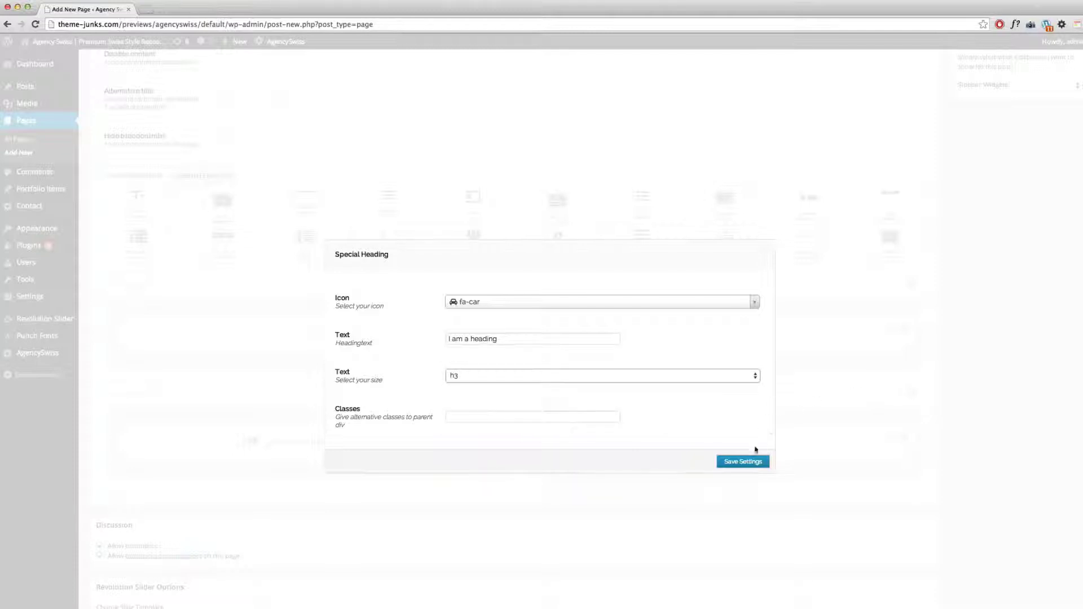
{"action": "left_click", "coordinate": [741, 462]}
Title the new page 'Testpage'.
{"action": "scroll", "coordinate": [226, 135], "scroll_direction": "up", "scroll_amount": 8}
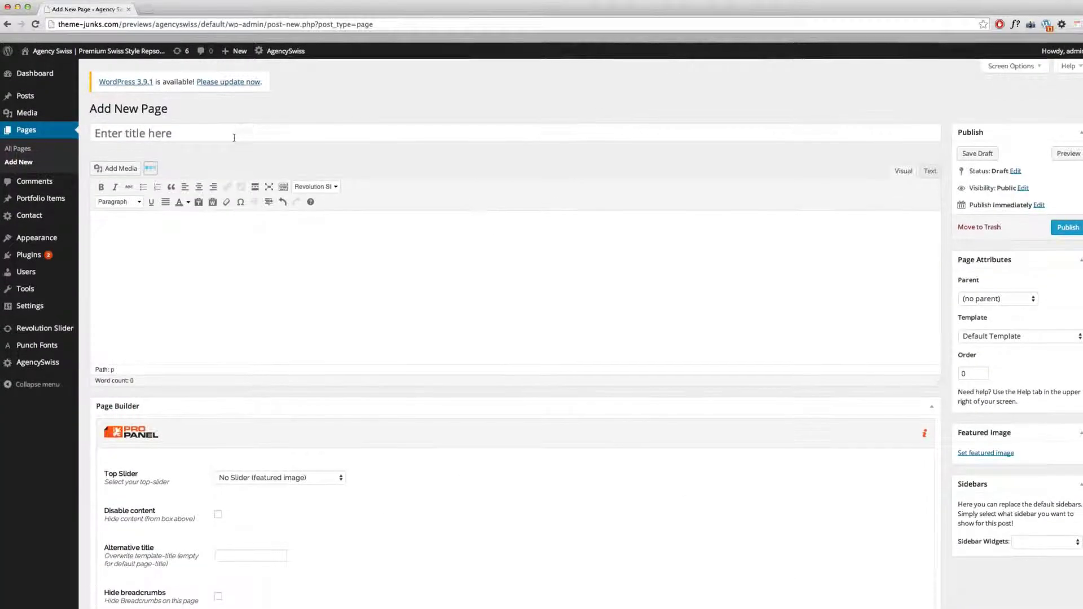
{"action": "left_click", "coordinate": [213, 123]}
{"action": "type", "text": "TEst"}
{"action": "key", "text": "super+a"}
{"action": "type", "text": "Testpage"}
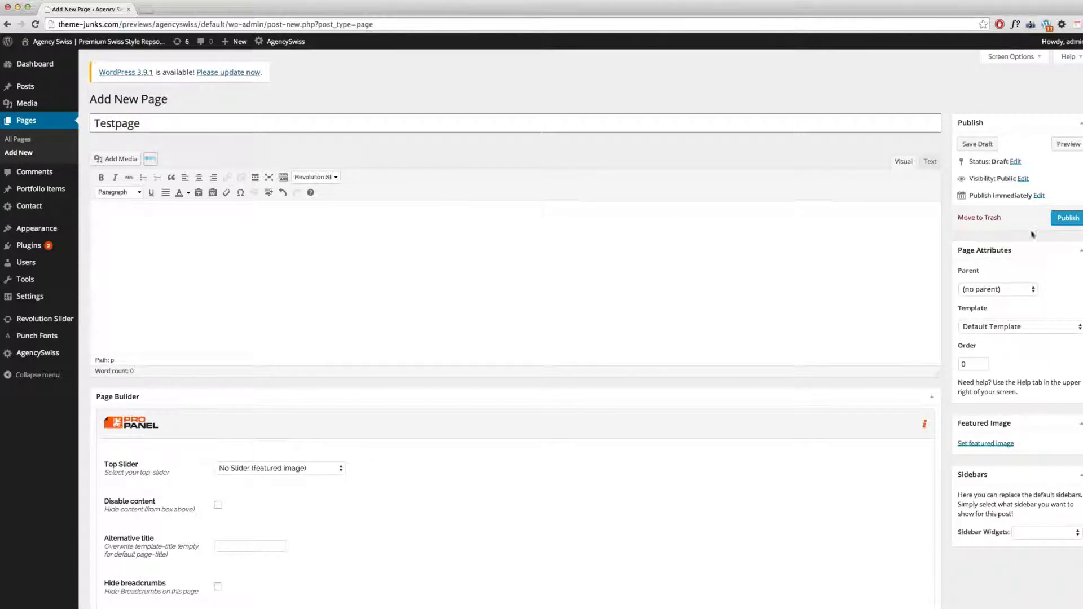
Apply the PageBuilder (No-Sidebar) template, publish the page, and open it live.
{"action": "left_click", "coordinate": [1029, 329]}
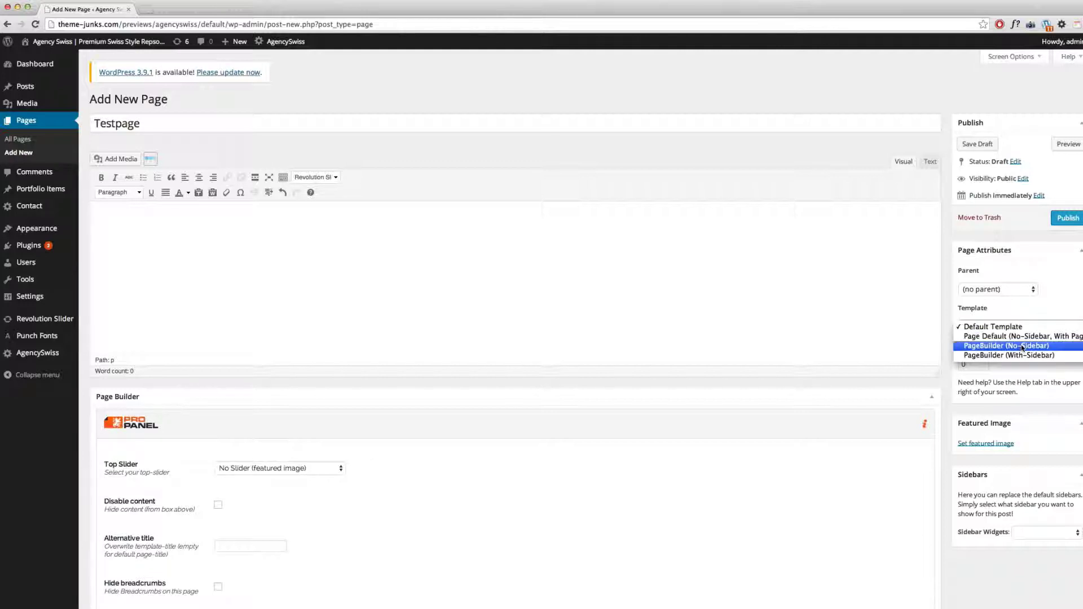
{"action": "left_click", "coordinate": [1023, 347]}
{"action": "left_click", "coordinate": [1072, 220]}
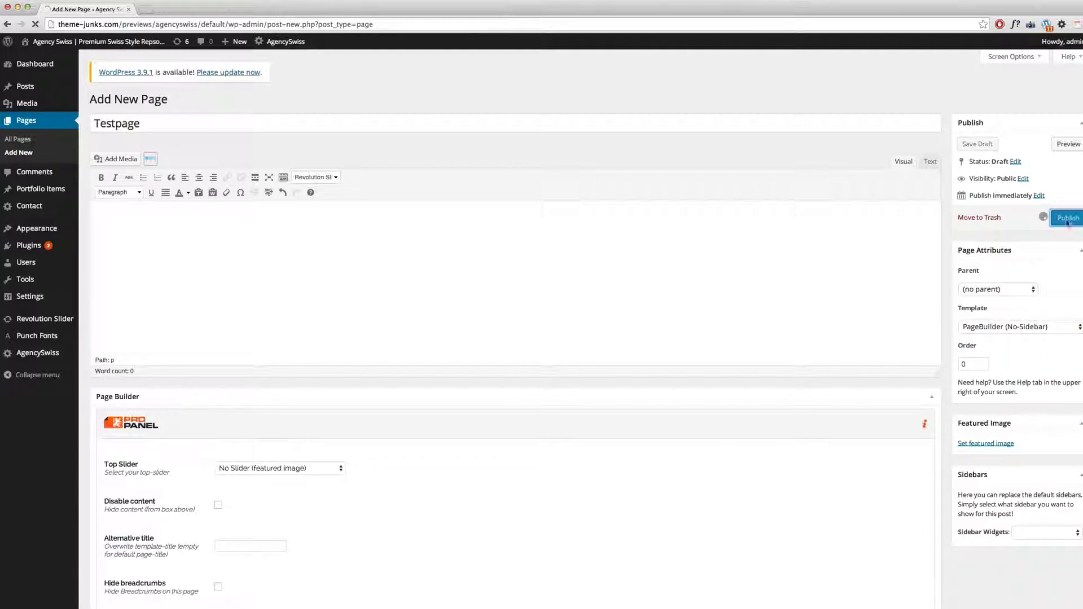
{"action": "left_click", "coordinate": [269, 42], "text": "super"}
{"action": "left_click", "coordinate": [189, 13]}
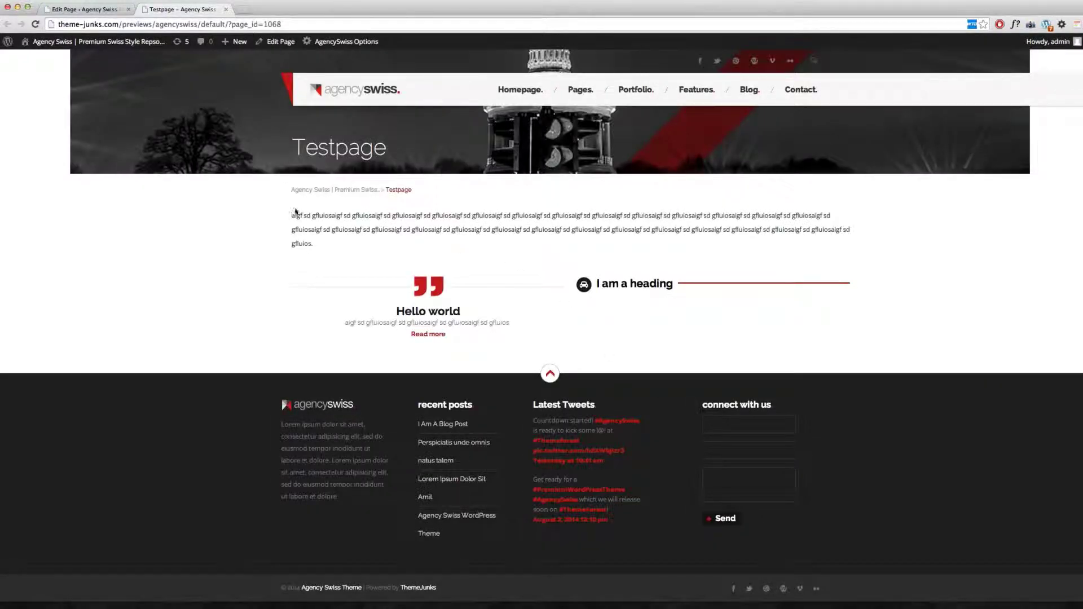
Select and deselect the full-width paragraph on the live Testpage to inspect it.
{"action": "left_click_drag", "start_coordinate": [289, 216], "coordinate": [317, 242]}
{"action": "left_click", "coordinate": [291, 221]}
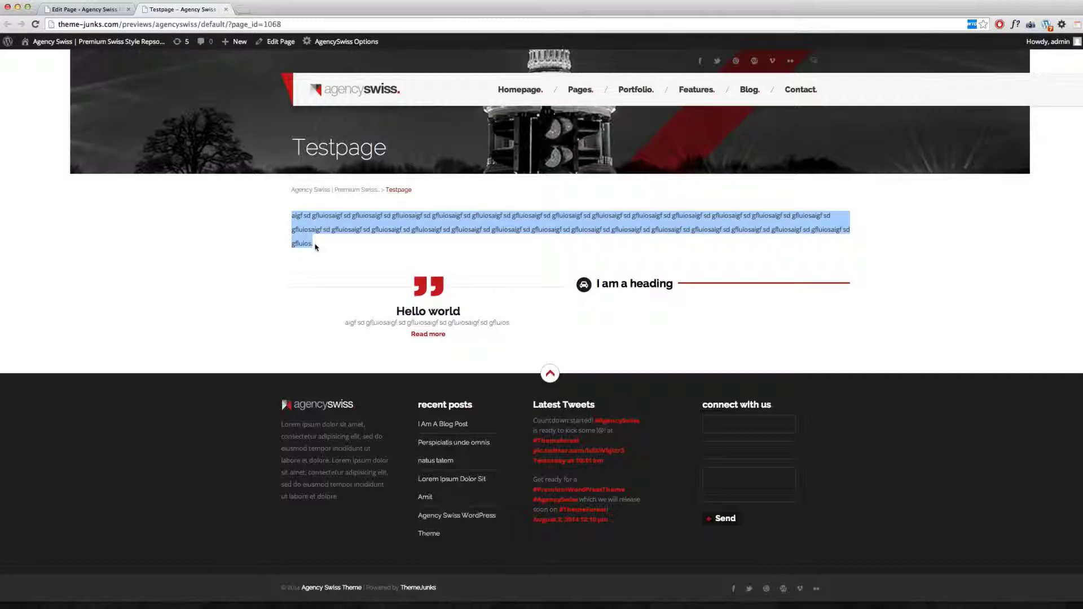
{"action": "left_click", "coordinate": [314, 246]}
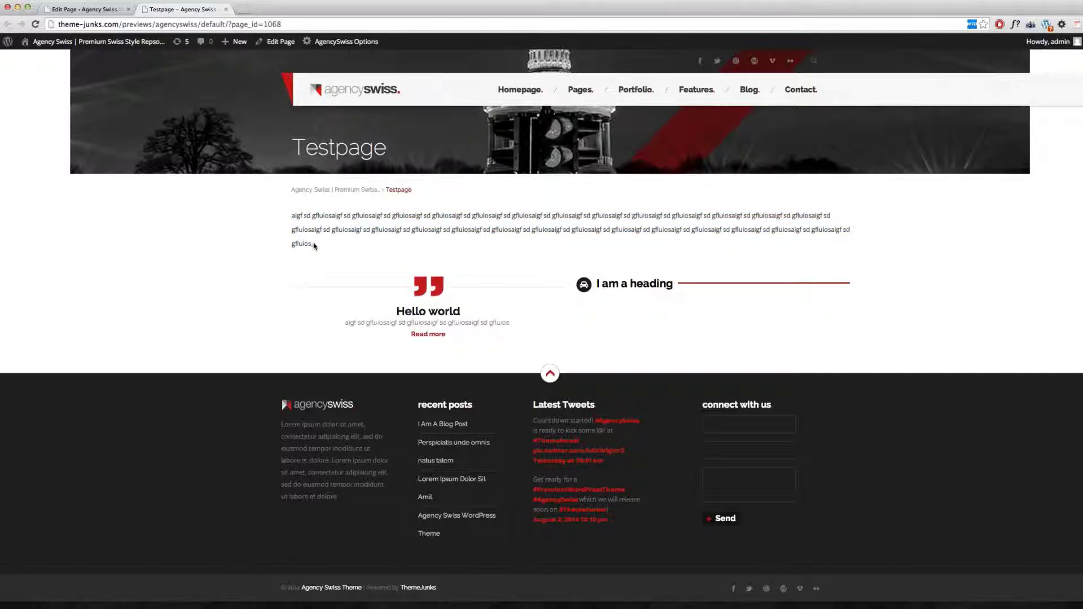
{"action": "triple_click", "coordinate": [330, 264]}
{"action": "left_click", "coordinate": [333, 269]}
Back in the Edit Page tab, list Design Elements and scroll through the Page Builder rows.
{"action": "left_click", "coordinate": [85, 10]}
{"action": "scroll", "coordinate": [468, 332], "scroll_direction": "down", "scroll_amount": 7}
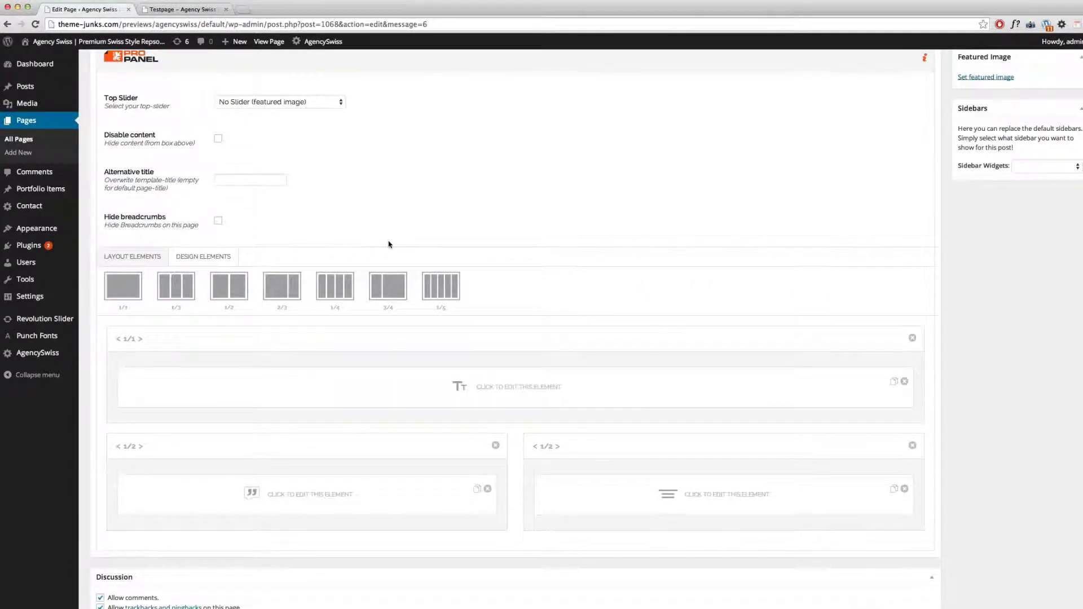
{"action": "left_click", "coordinate": [226, 258]}
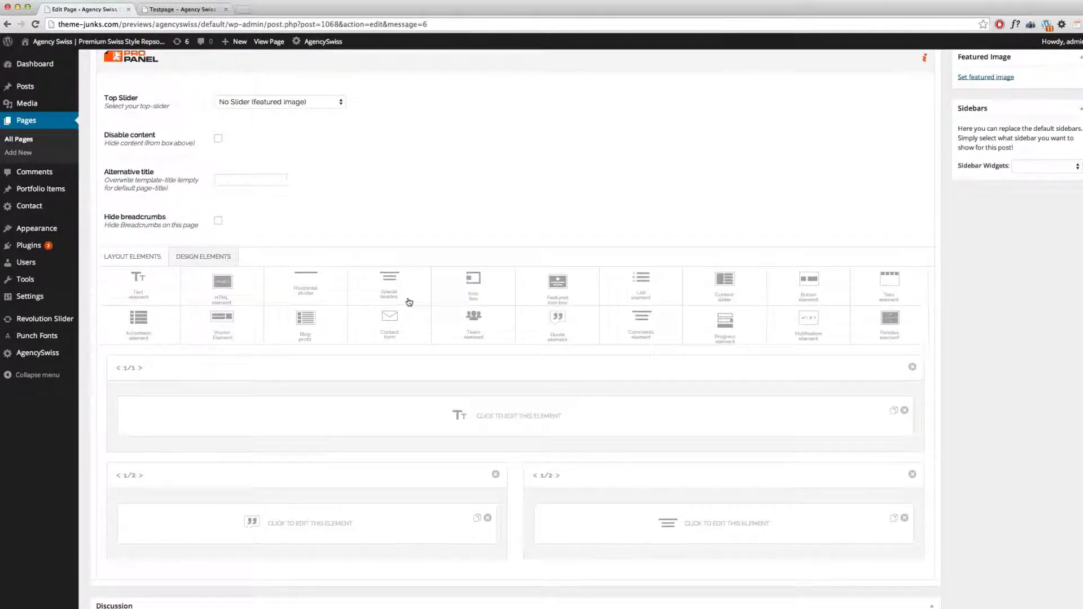
{"action": "scroll", "coordinate": [417, 314], "scroll_direction": "down", "scroll_amount": 1}
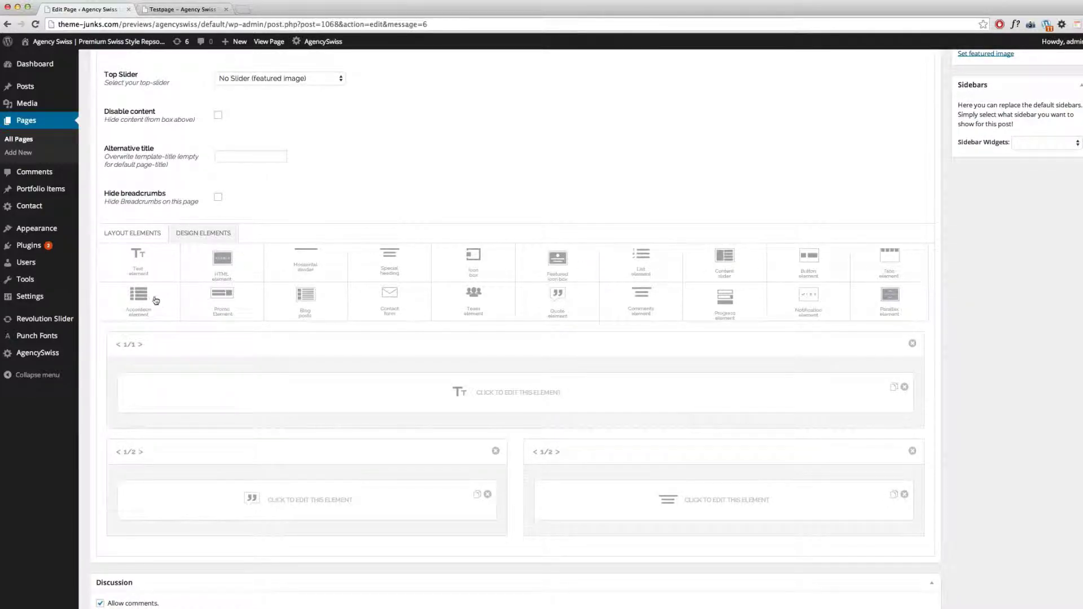
{"action": "scroll", "coordinate": [158, 305], "scroll_direction": "down", "scroll_amount": 1}
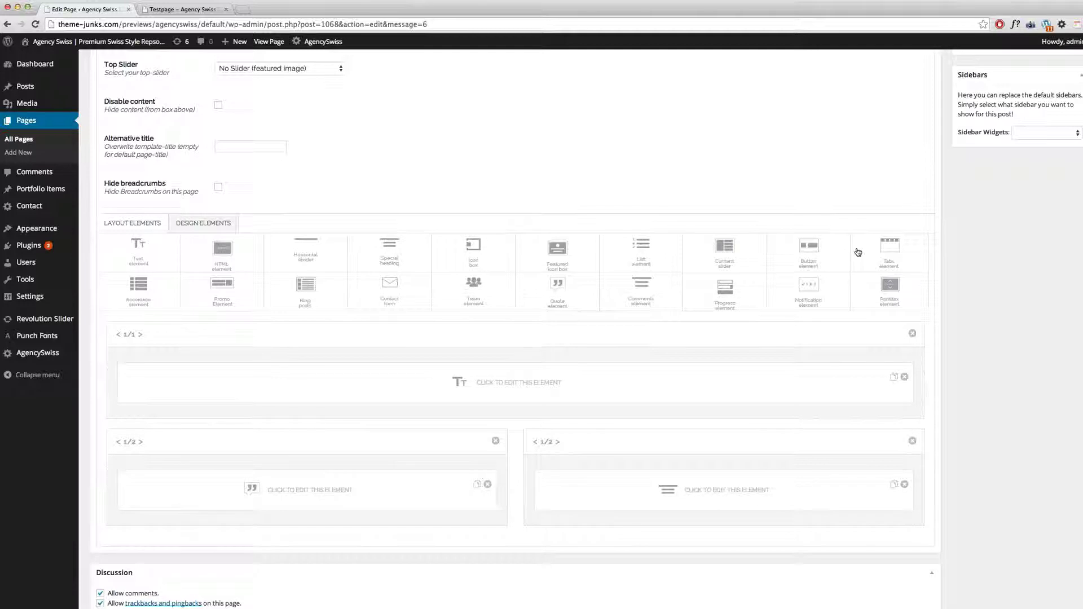
{"action": "scroll", "coordinate": [424, 301], "scroll_direction": "down", "scroll_amount": 1}
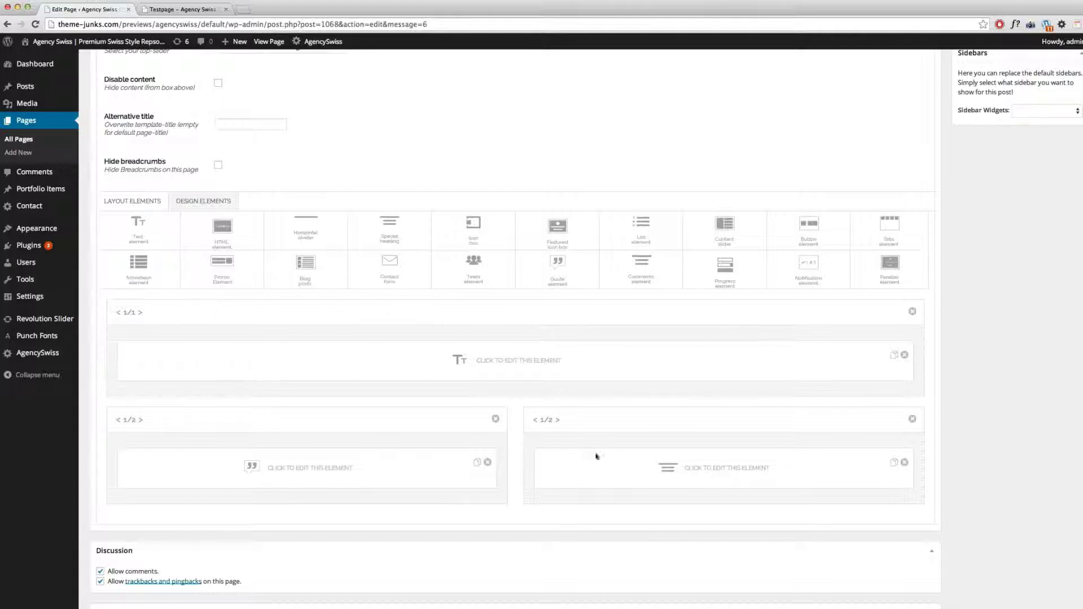
{"action": "scroll", "coordinate": [609, 457], "scroll_direction": "down", "scroll_amount": 1}
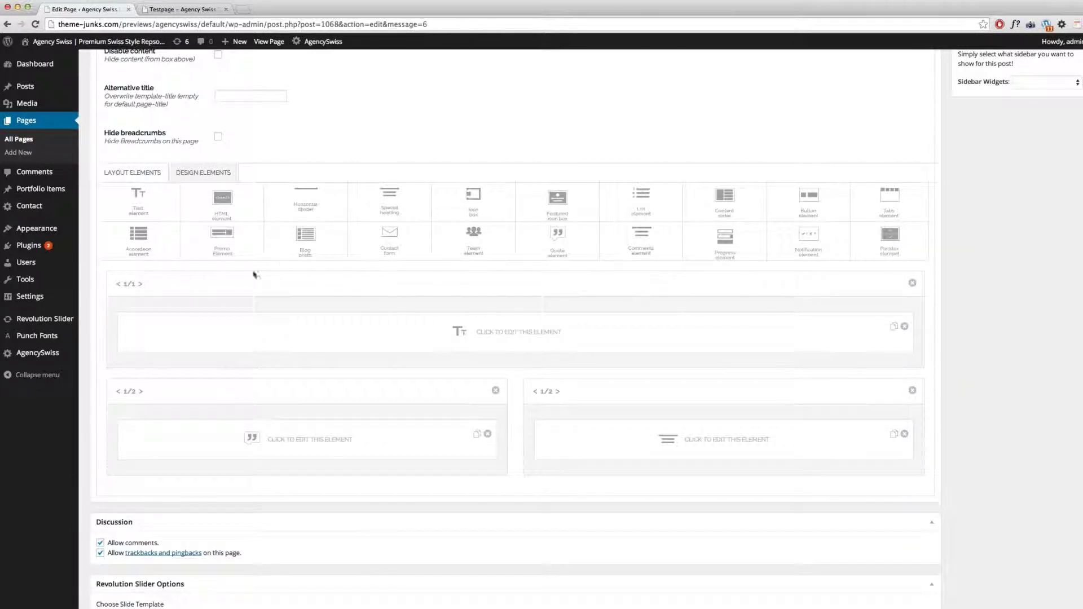
{"action": "scroll", "coordinate": [224, 313], "scroll_direction": "up", "scroll_amount": 1}
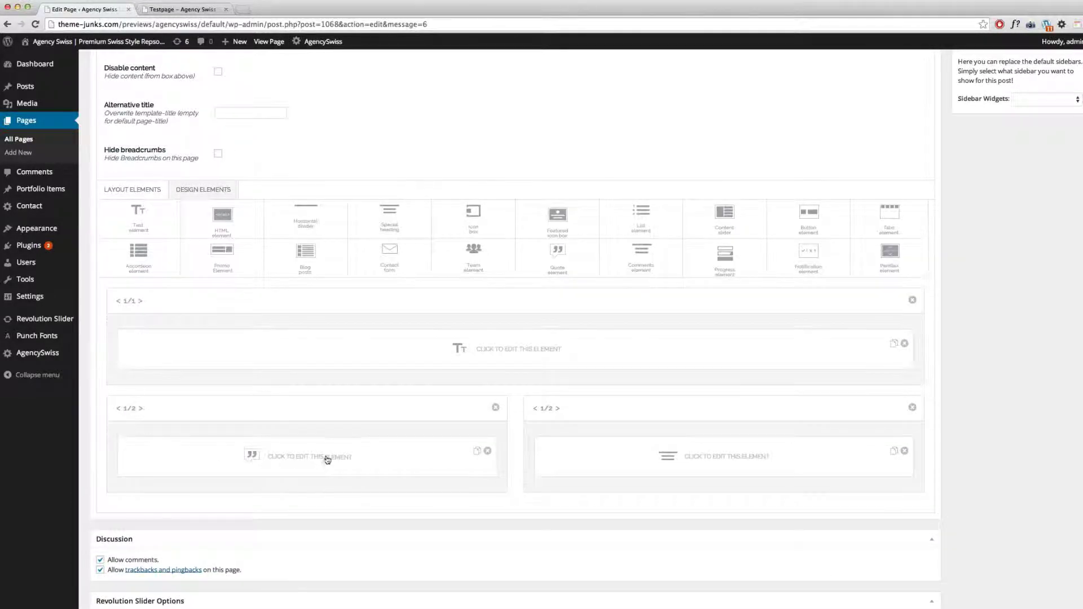